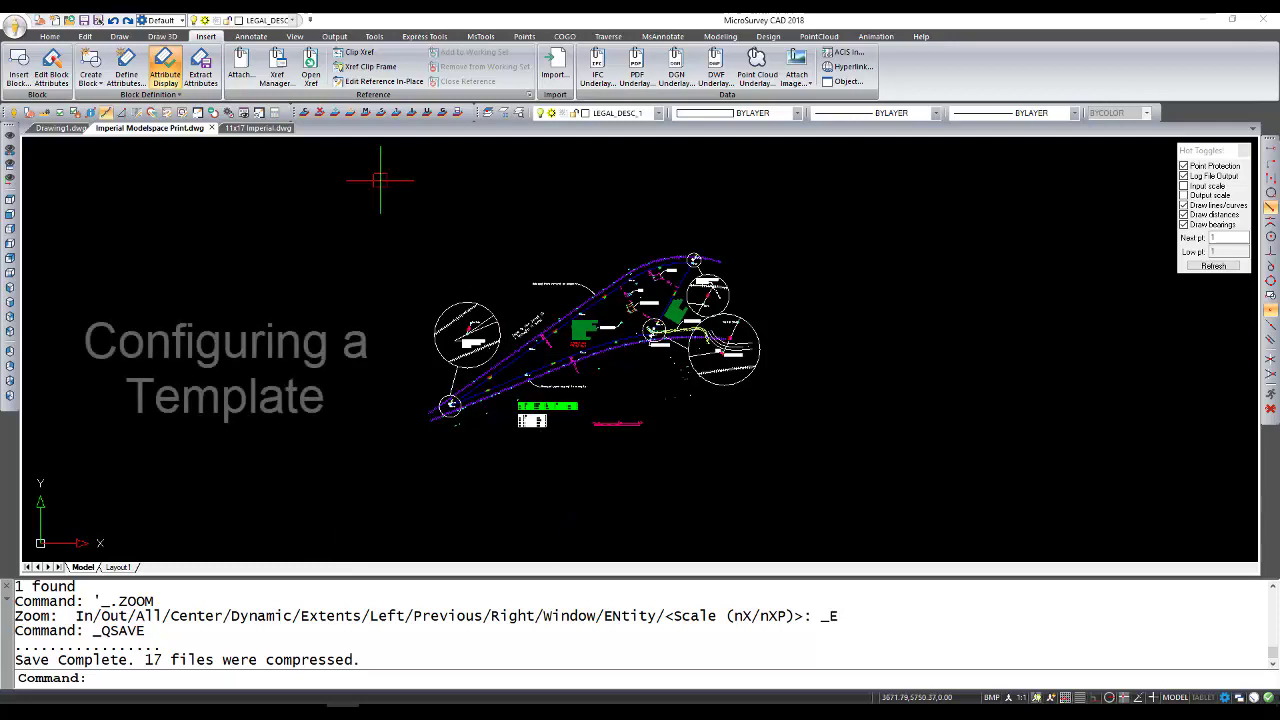
# - In the 11x17 Imperial drawing, measure the sheet's bottom edge with DIST to confirm 17 units
pyautogui.click(256, 128)
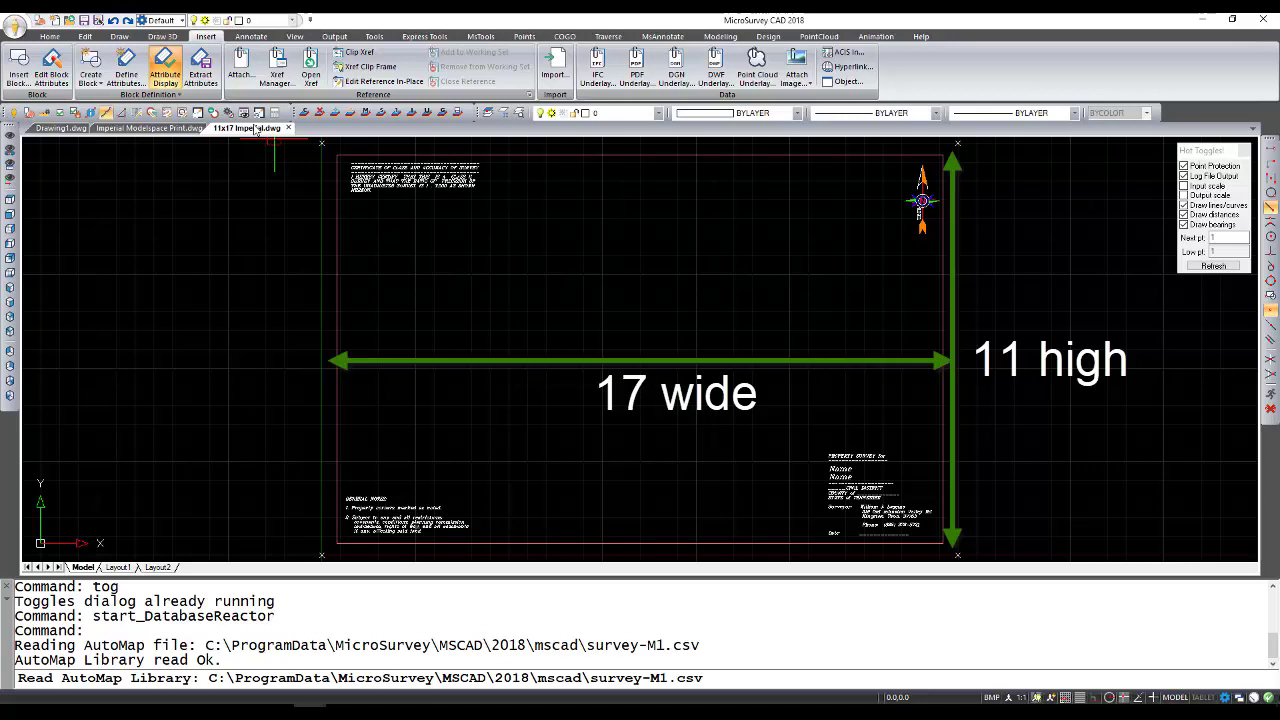
pyautogui.scroll(-1, 383, 266)
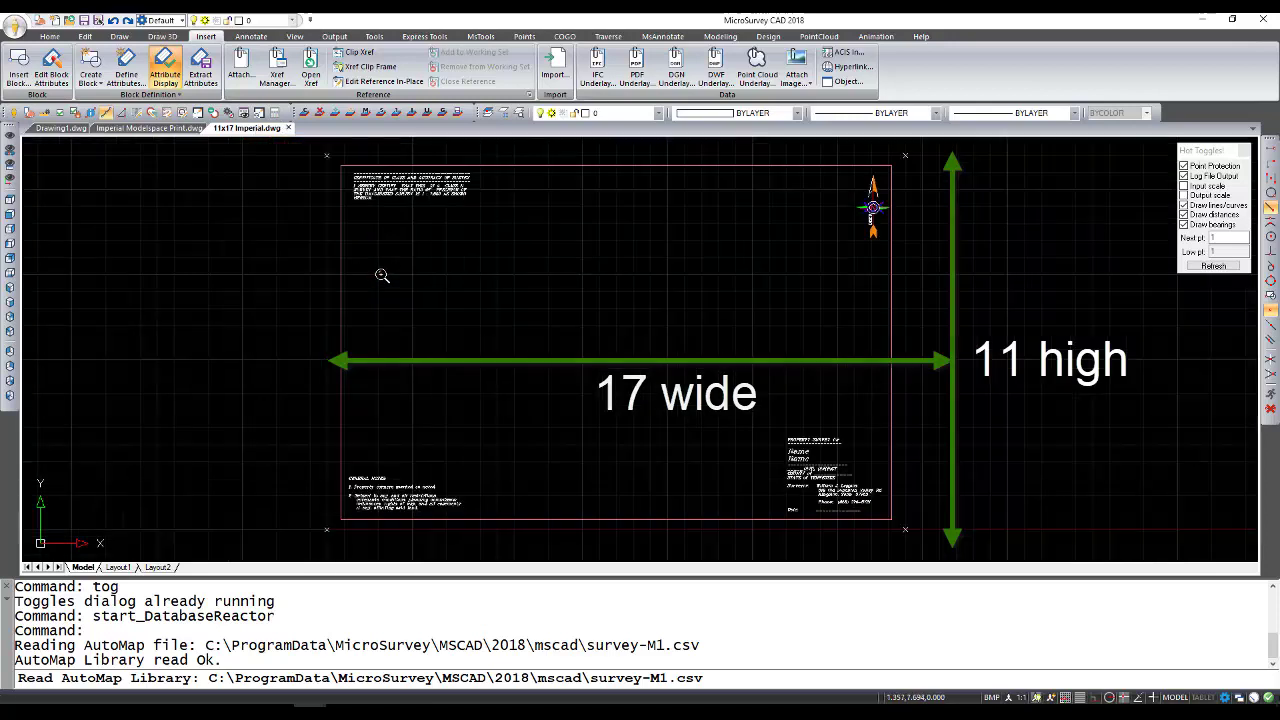
pyautogui.press('Escape')
pyautogui.click(370, 681)
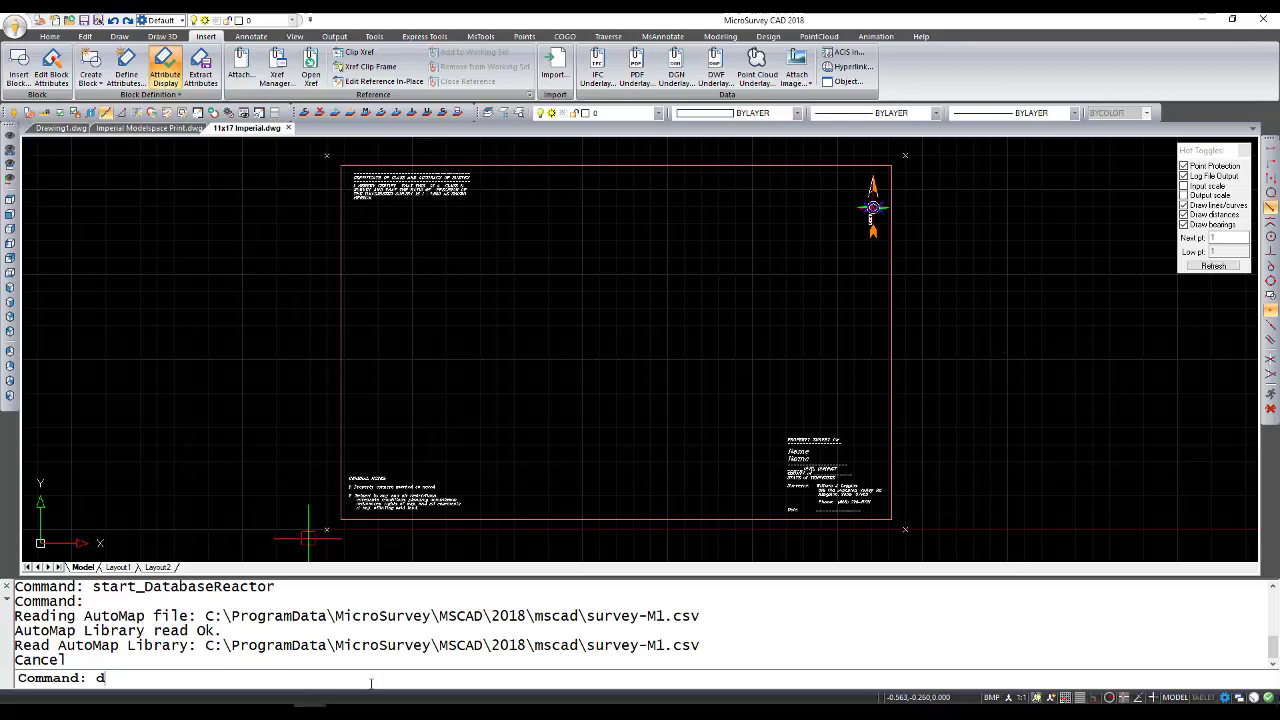
pyautogui.write('dist')
pyautogui.press('Return')
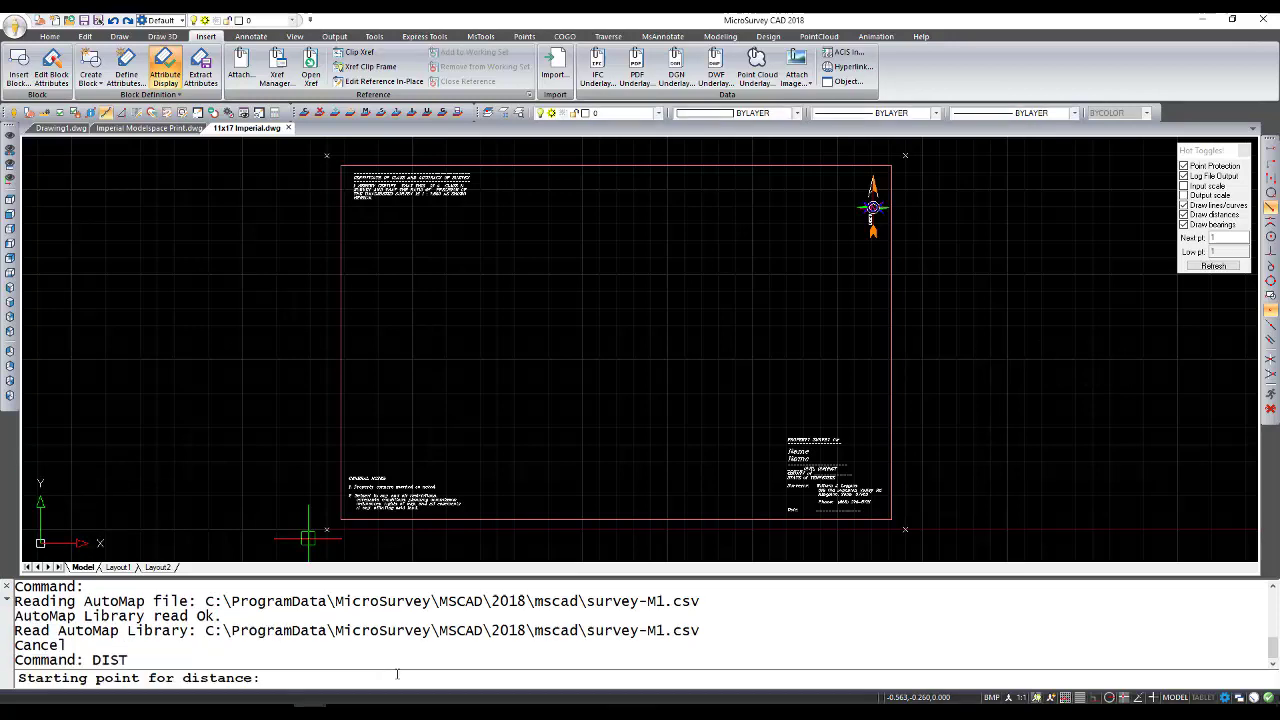
pyautogui.click(327, 529)
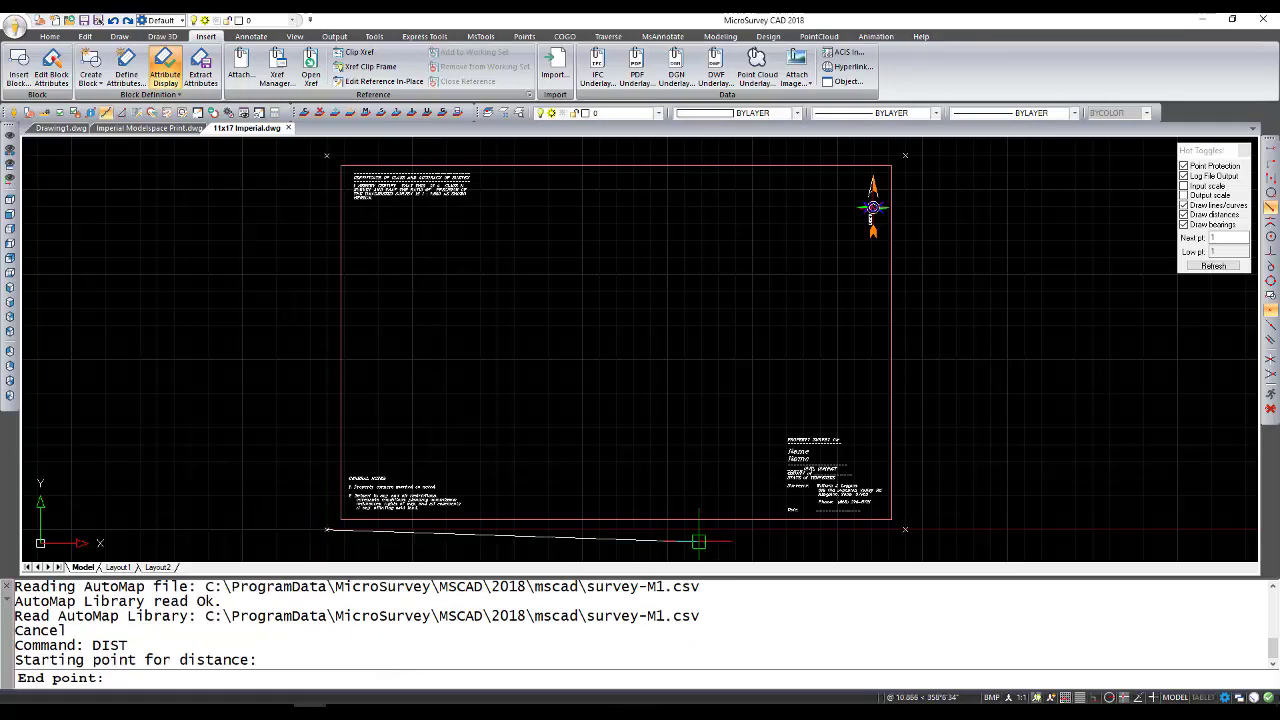
pyautogui.click(905, 529)
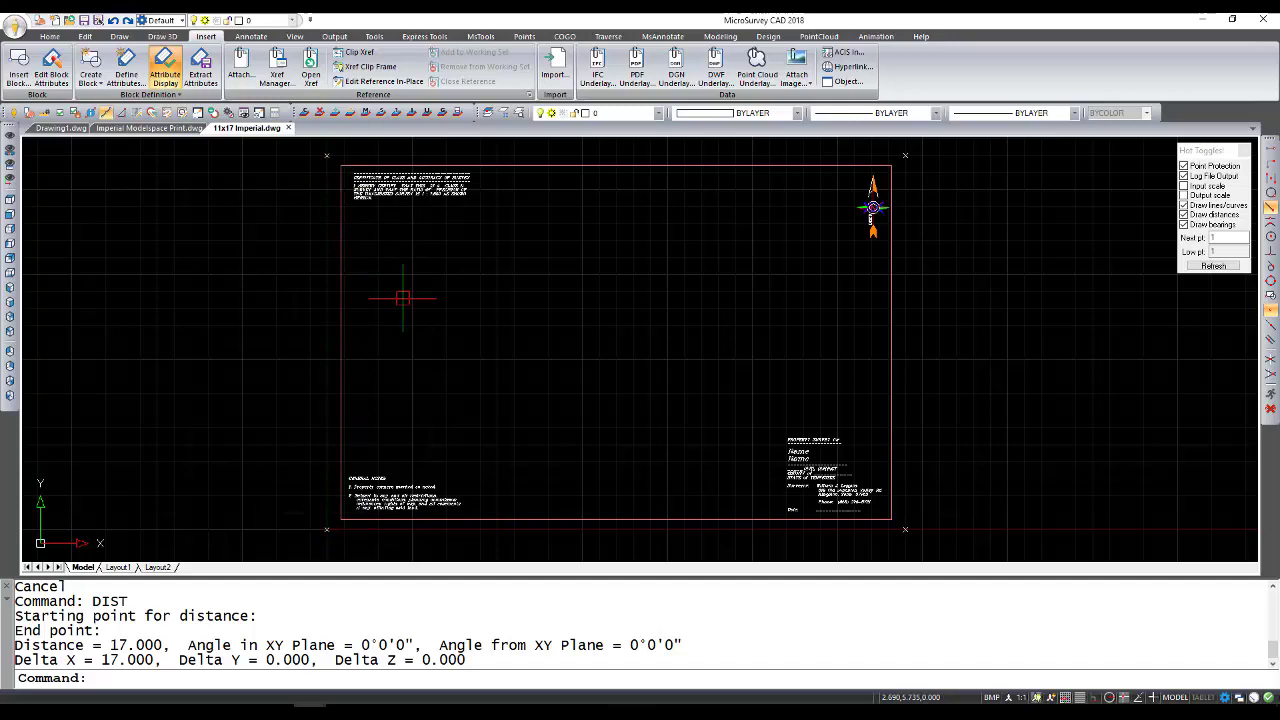
# - Bring the whole sheet and title block into view, then close the 11x17 Imperial drawing
pyautogui.scroll(3, 387, 483)
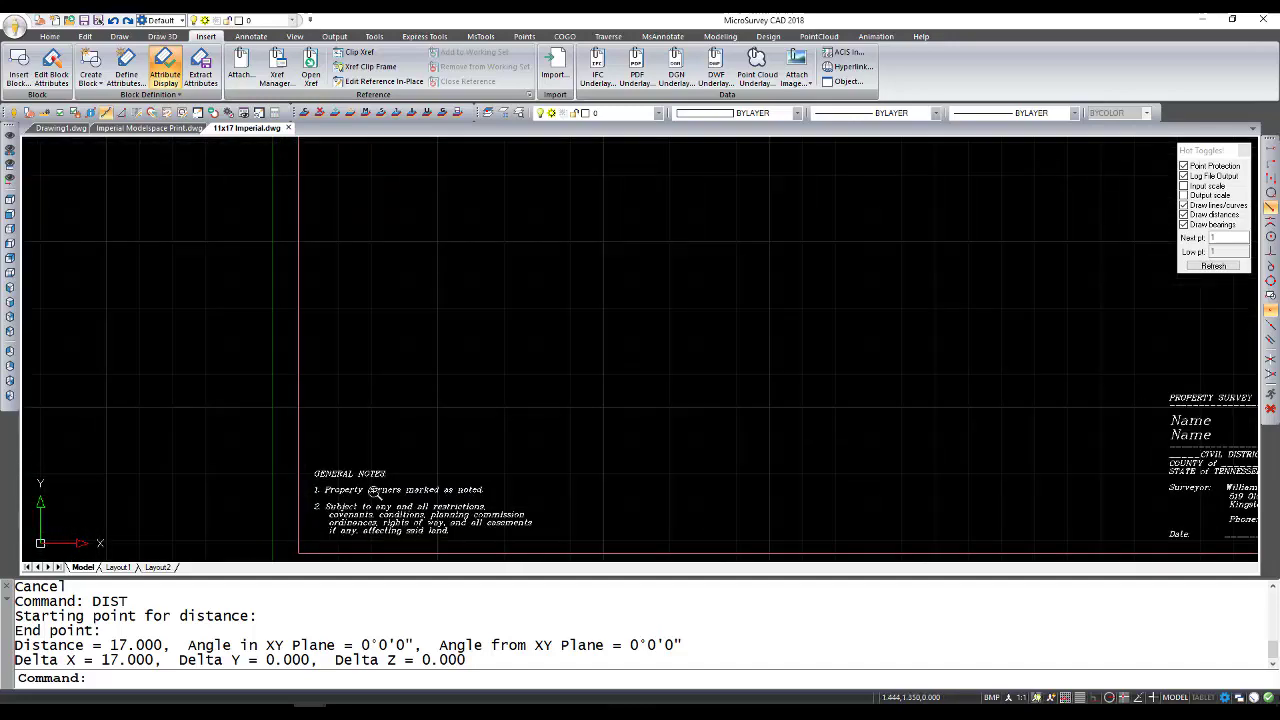
pyautogui.scroll(-3, 640, 470)
pyautogui.moveTo(914, 371); pyautogui.dragTo(919, 490, button='middle')
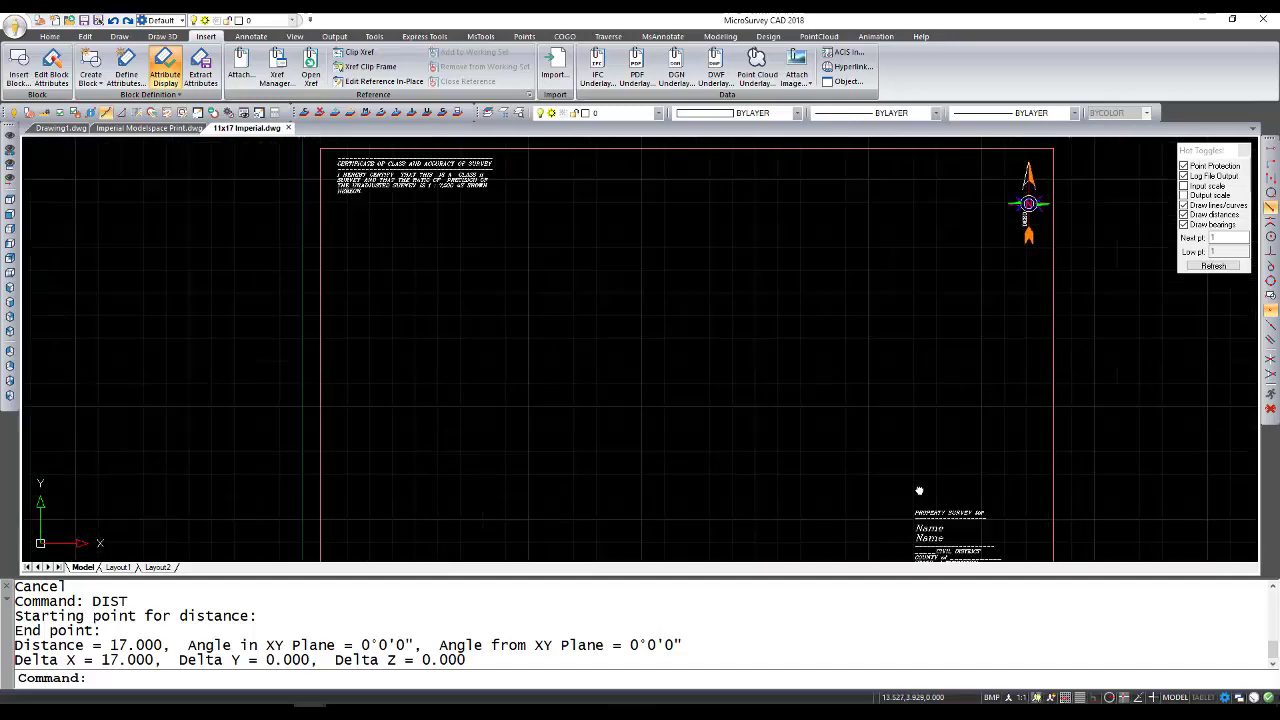
pyautogui.moveTo(423, 277)
pyautogui.mouseDown(button='middle')
pyautogui.moveTo(439, 348)
pyautogui.moveTo(429, 237)
pyautogui.mouseUp(button='middle')
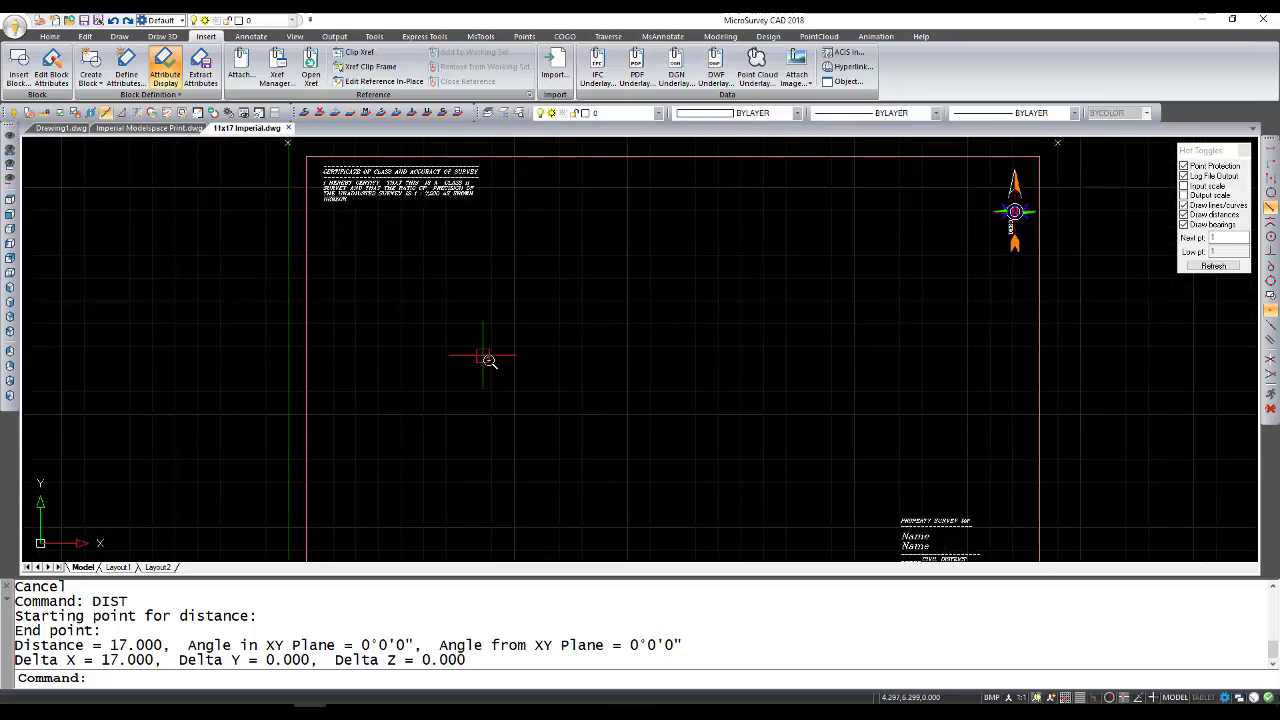
pyautogui.scroll(-2, 489, 360)
pyautogui.moveTo(490, 358); pyautogui.dragTo(477, 320, button='middle')
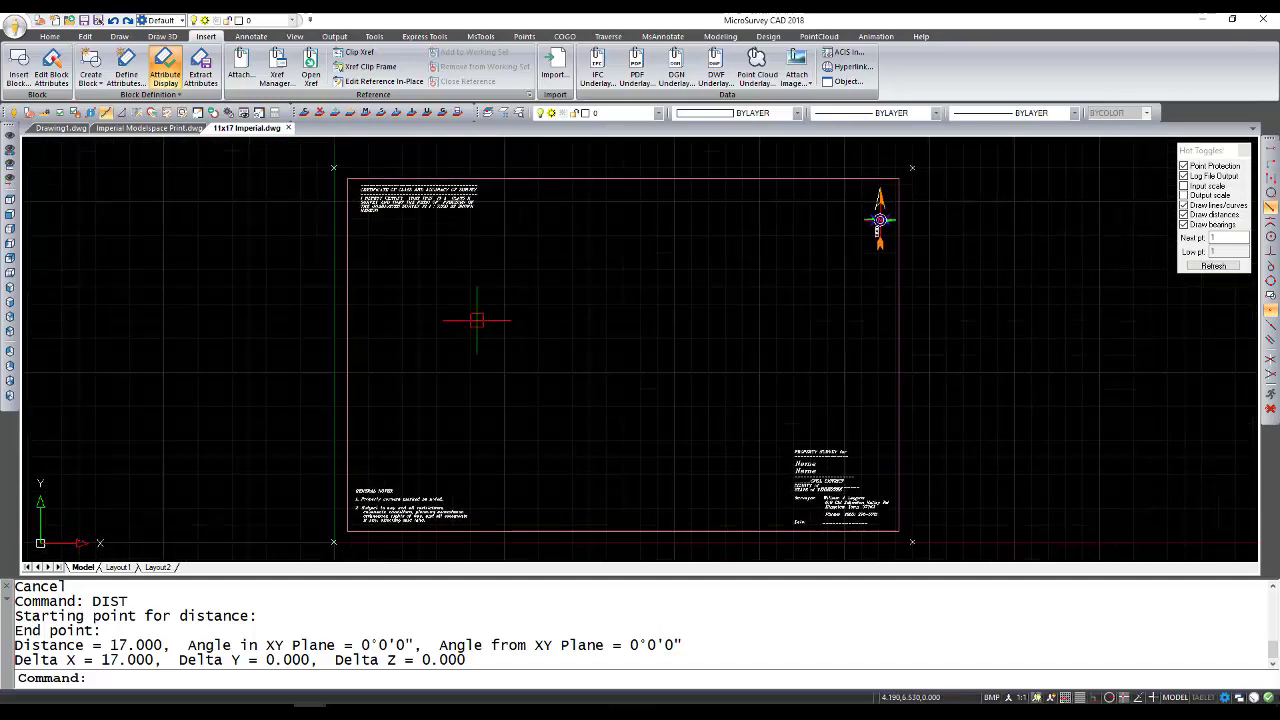
pyautogui.click(289, 128)
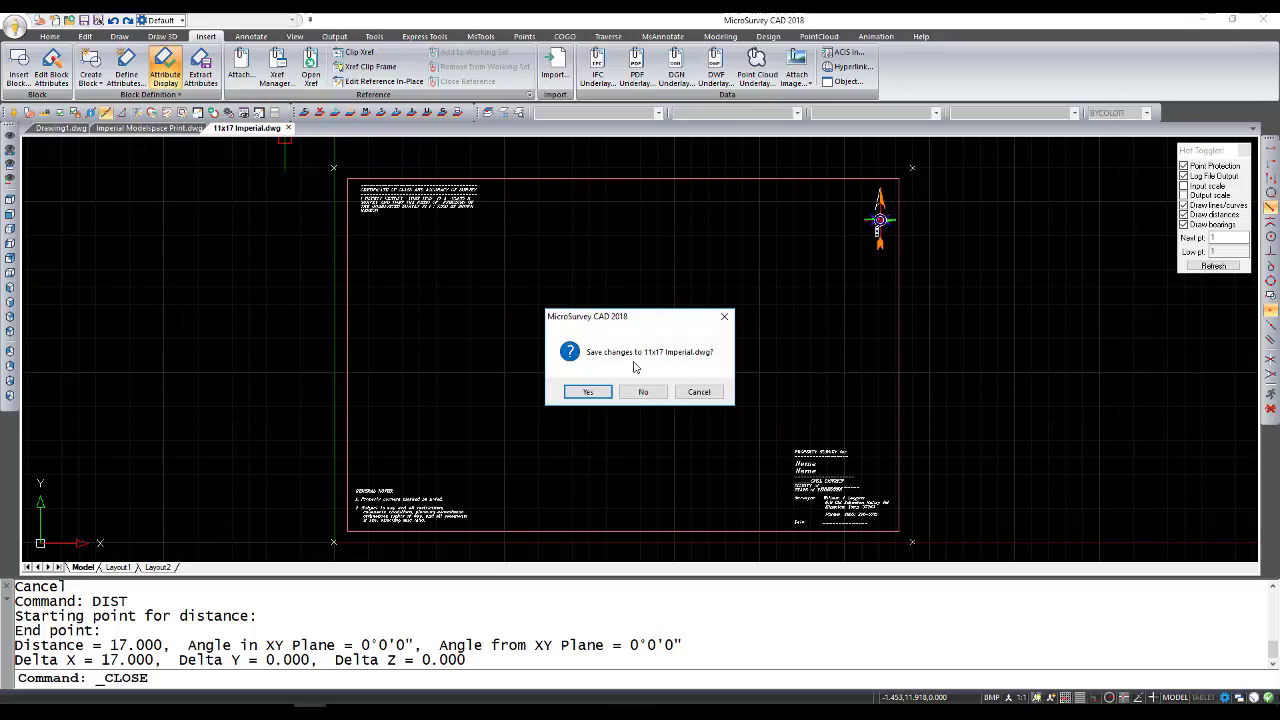
pyautogui.click(649, 390)
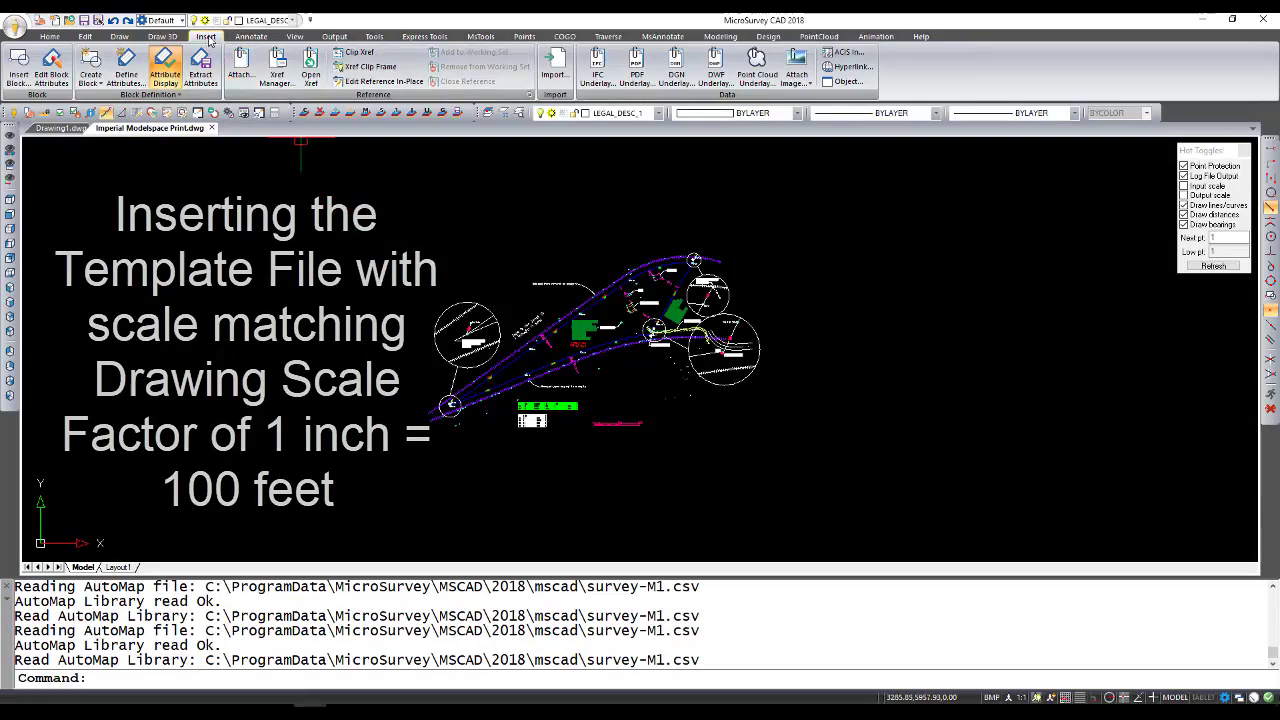
pyautogui.click(481, 37)
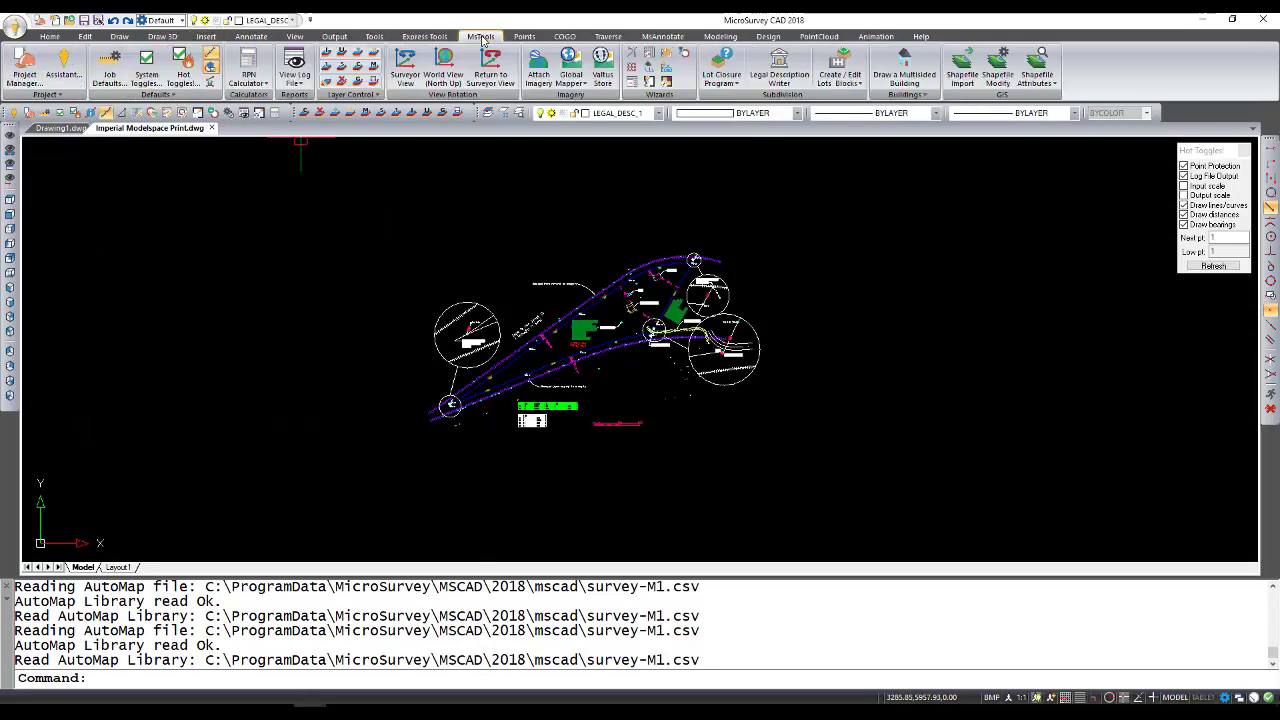
pyautogui.click(112, 66)
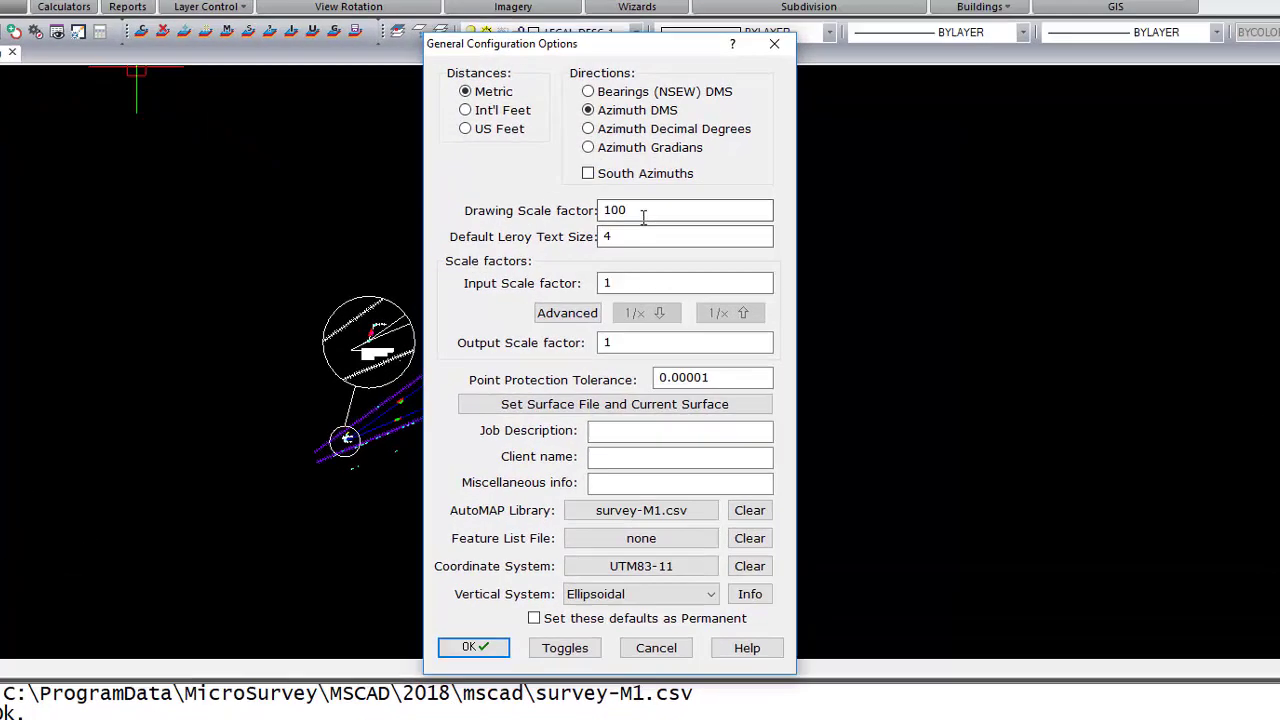
pyautogui.doubleClick(662, 240)
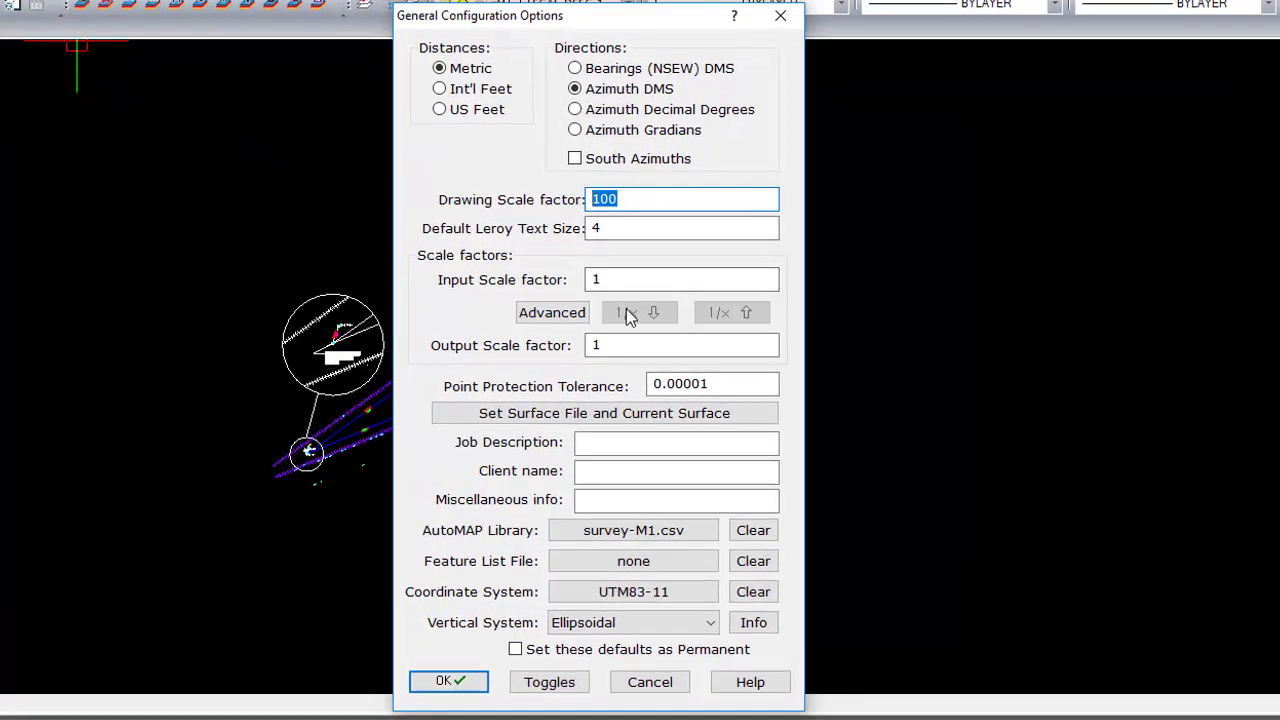
pyautogui.click(646, 210)
pyautogui.doubleClick(644, 202)
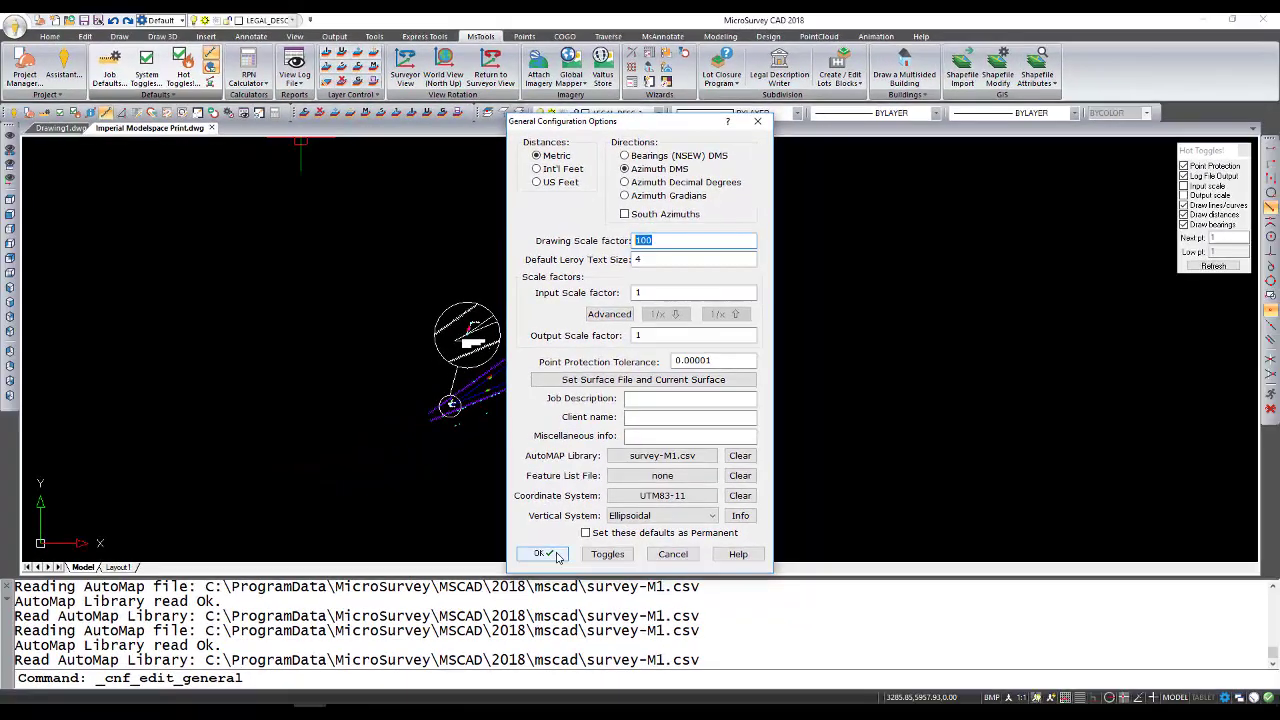
pyautogui.click(448, 681)
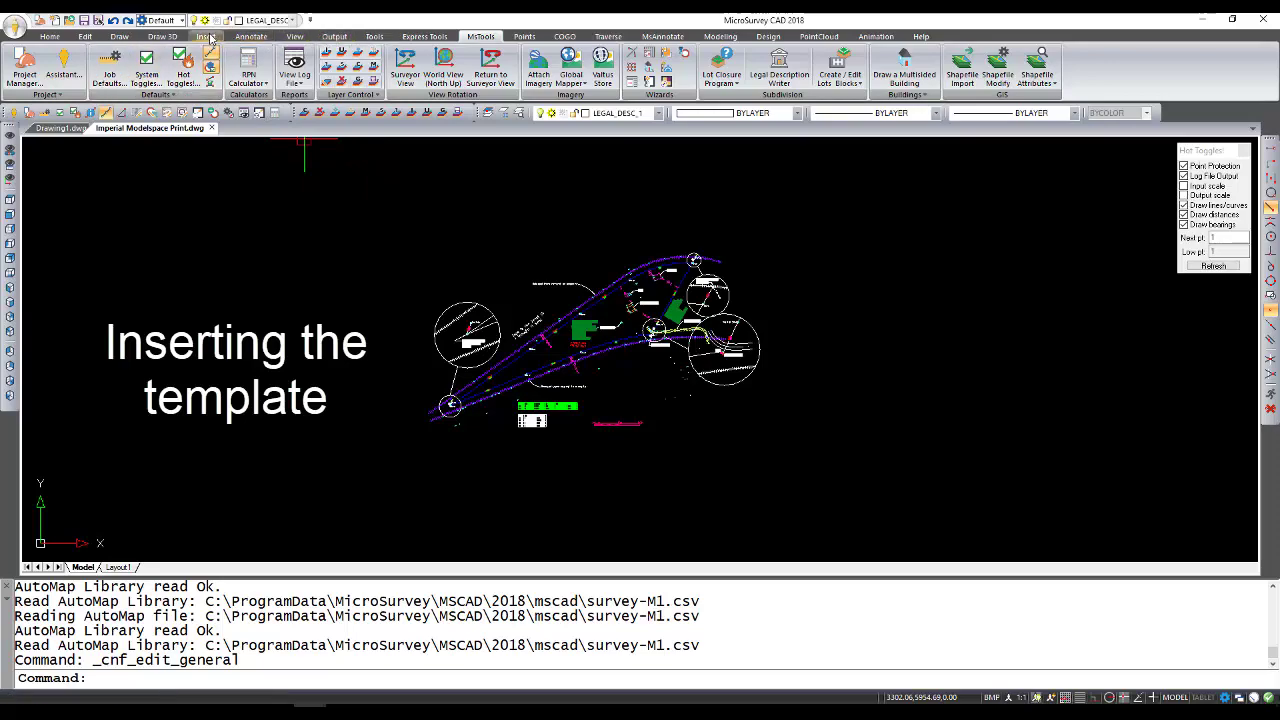
# - Insert 11x17 Imperial.dwg from file as a block with scale 100
pyautogui.click(206, 37)
pyautogui.click(18, 70)
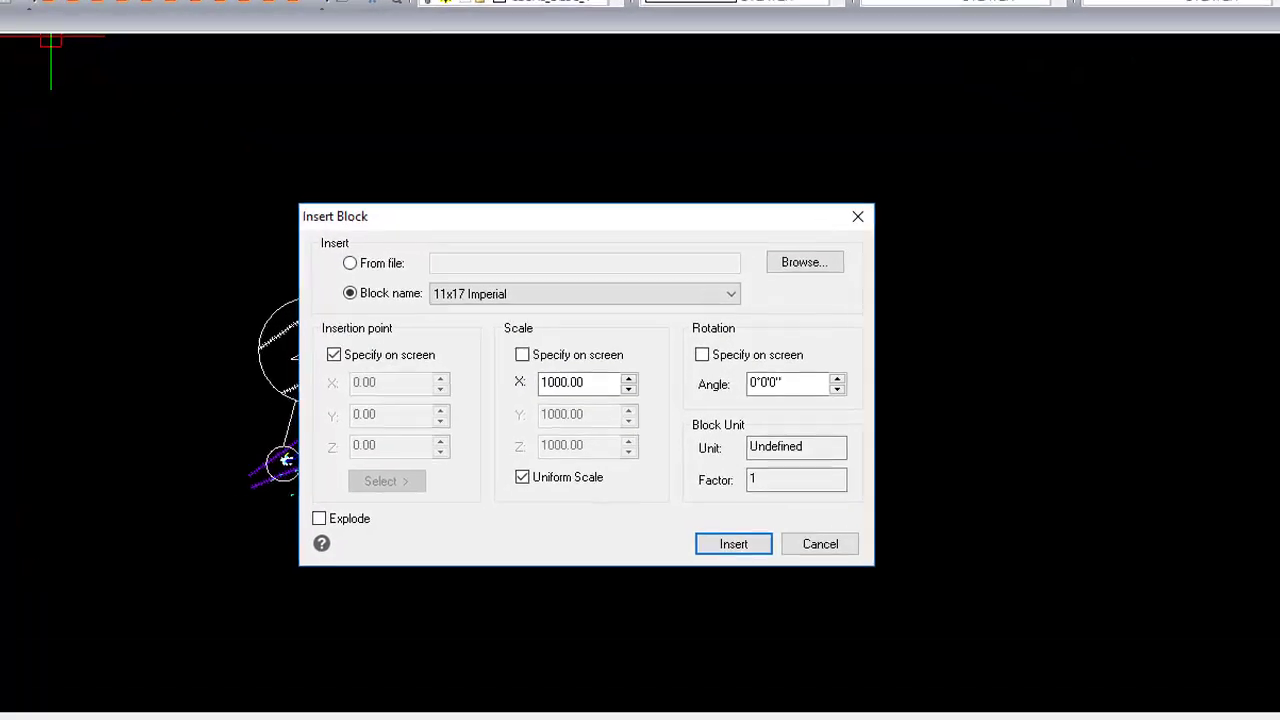
pyautogui.click(349, 263)
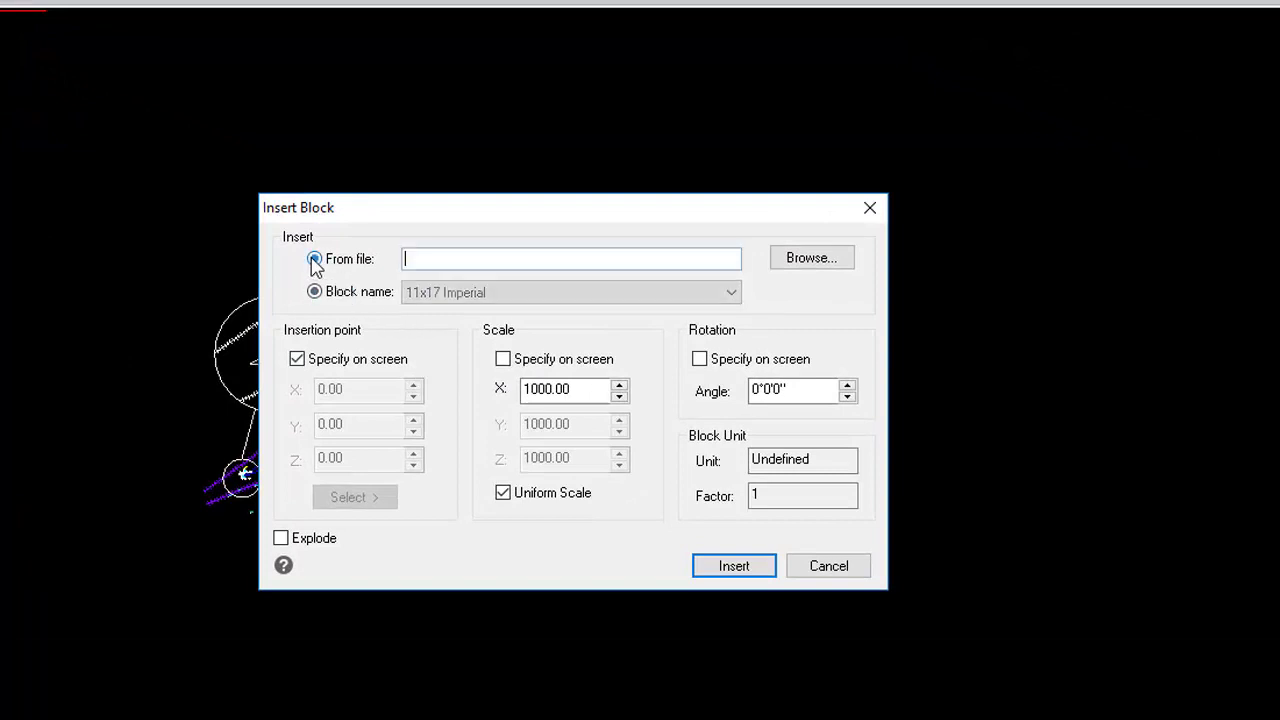
pyautogui.click(800, 258)
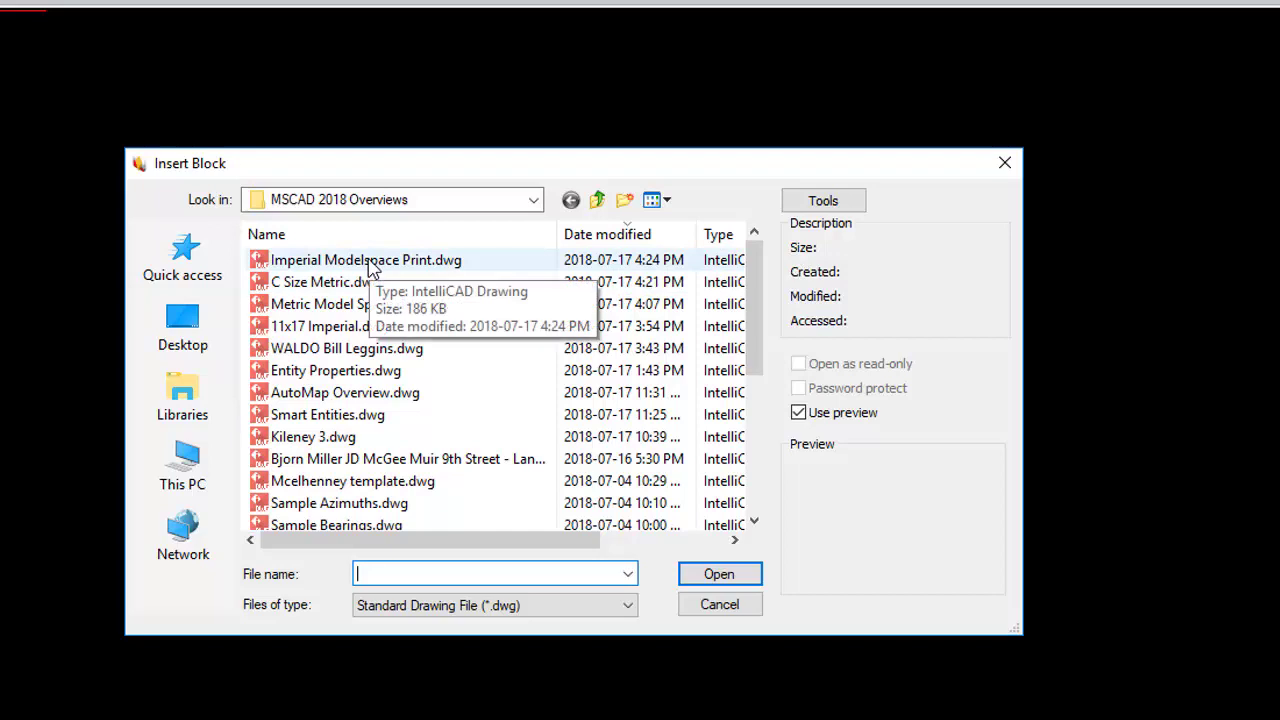
pyautogui.click(335, 327)
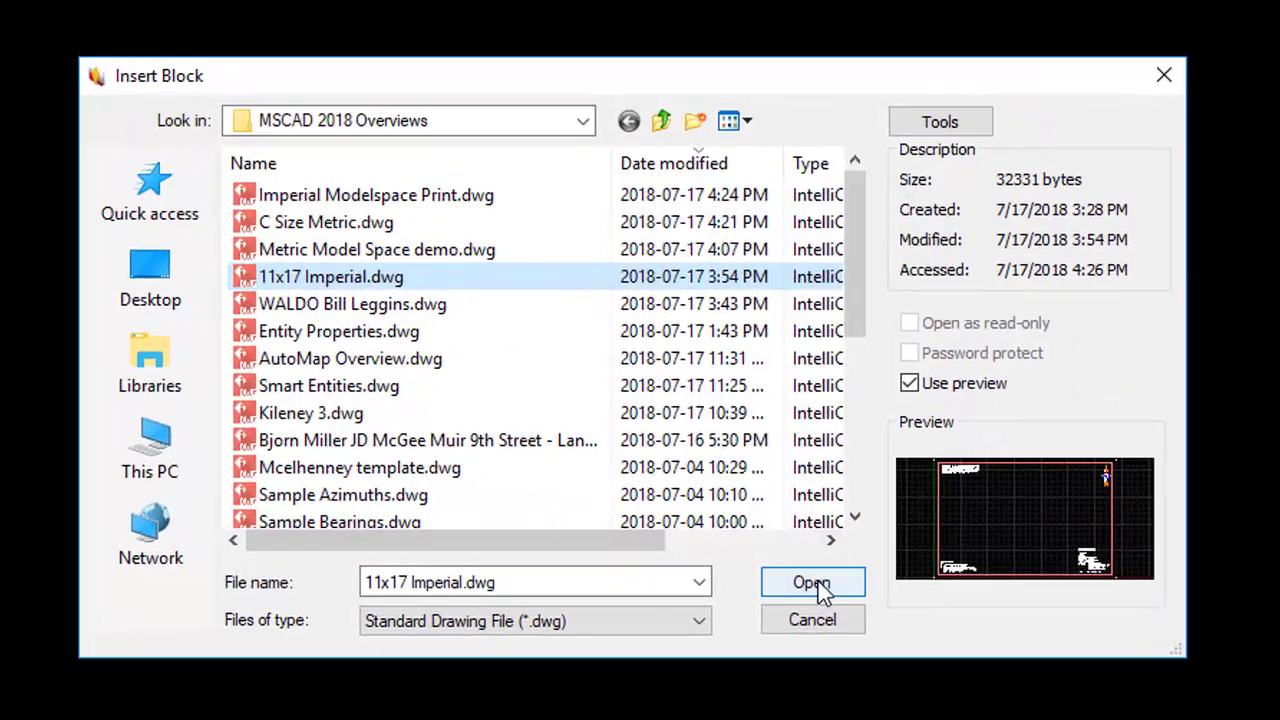
pyautogui.click(719, 574)
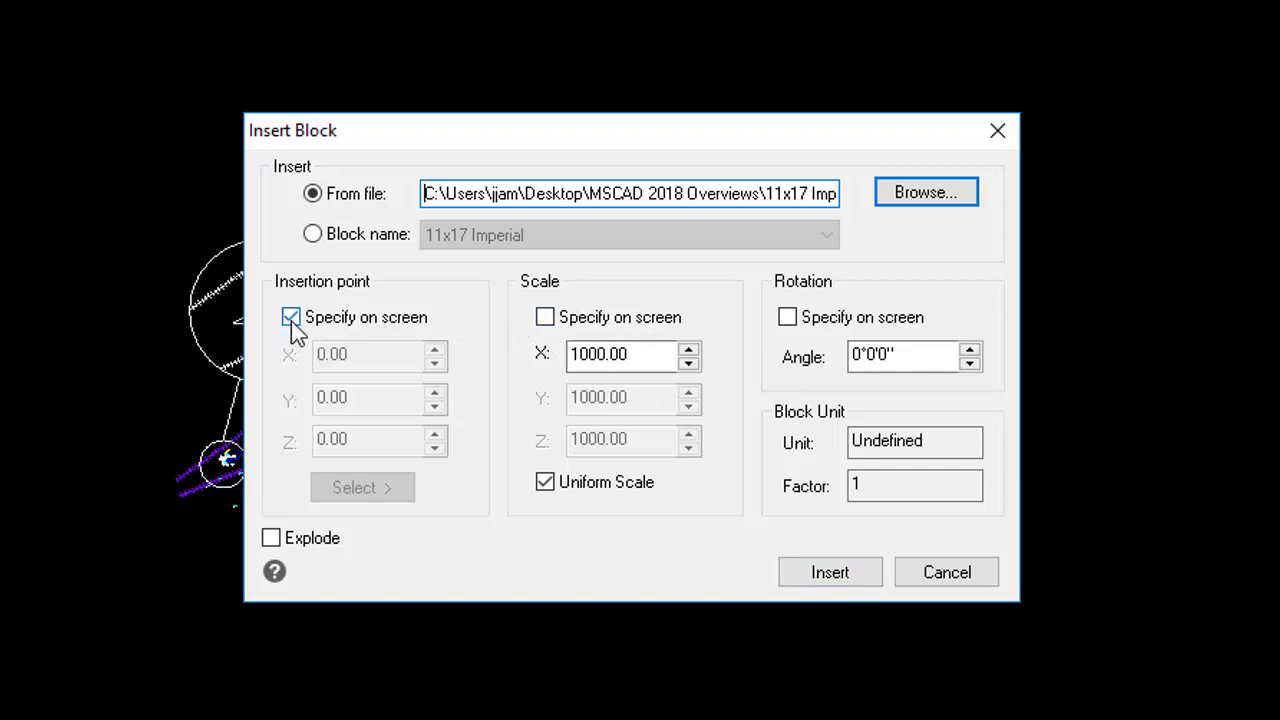
pyautogui.moveTo(675, 367); pyautogui.dragTo(473, 353)
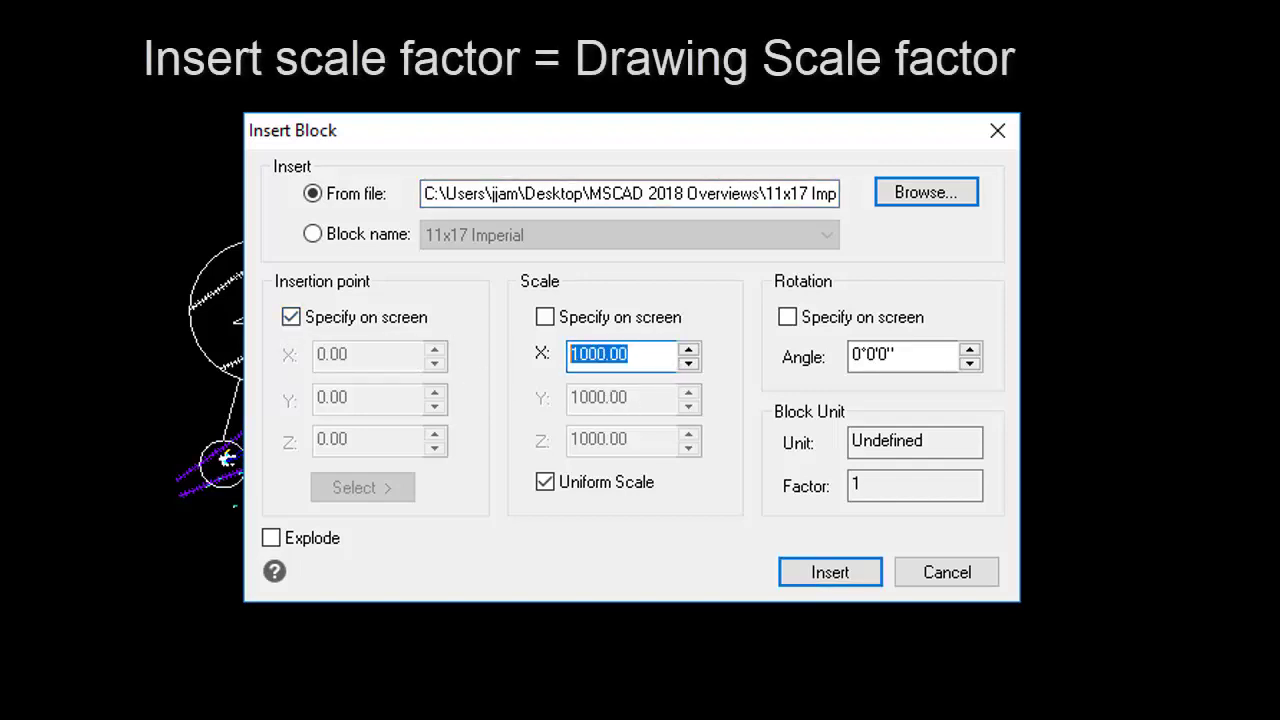
pyautogui.write('1')
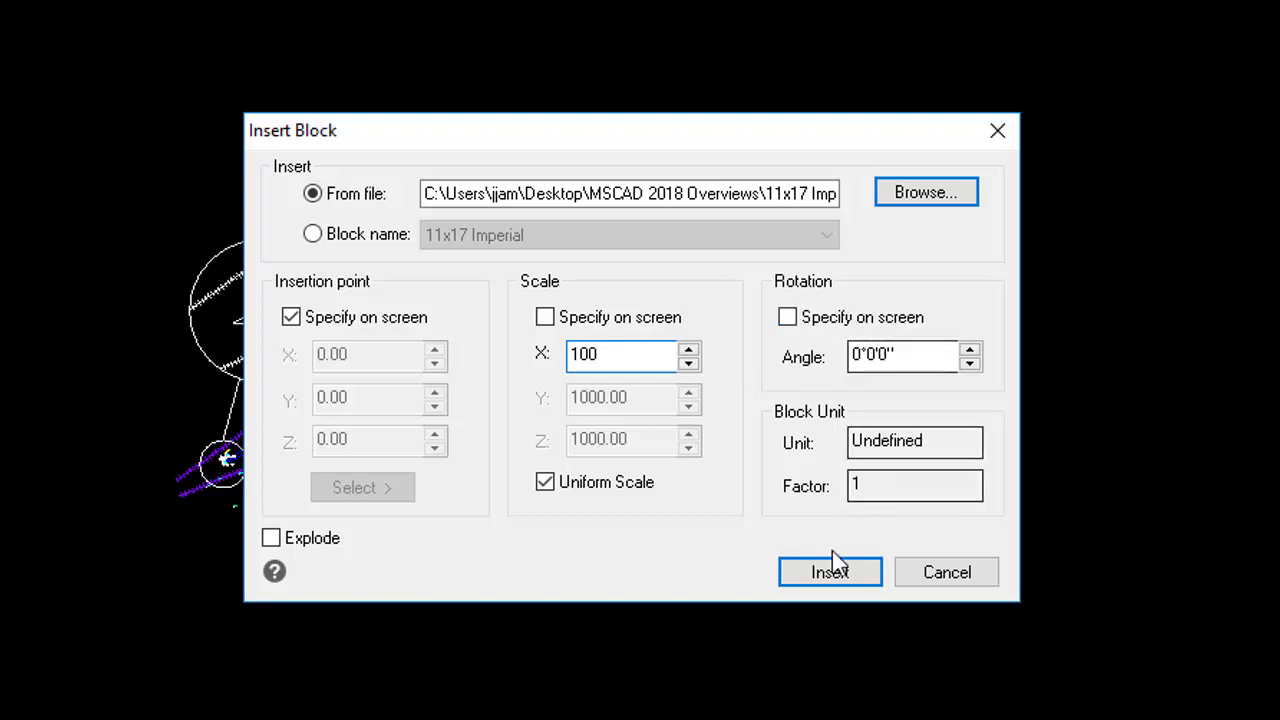
pyautogui.click(845, 572)
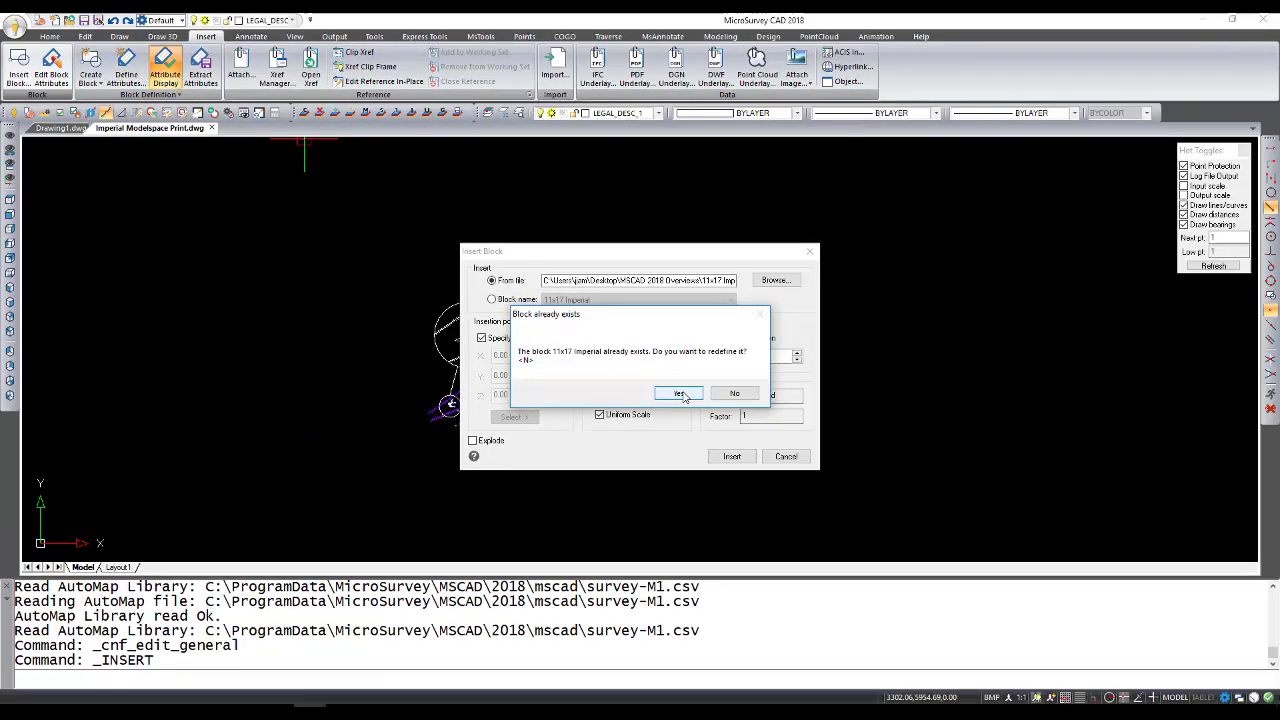
# - Redefine the 11x17 Imperial block and place its corner below-left of the plan, then check the placed sheet
pyautogui.click(725, 425)
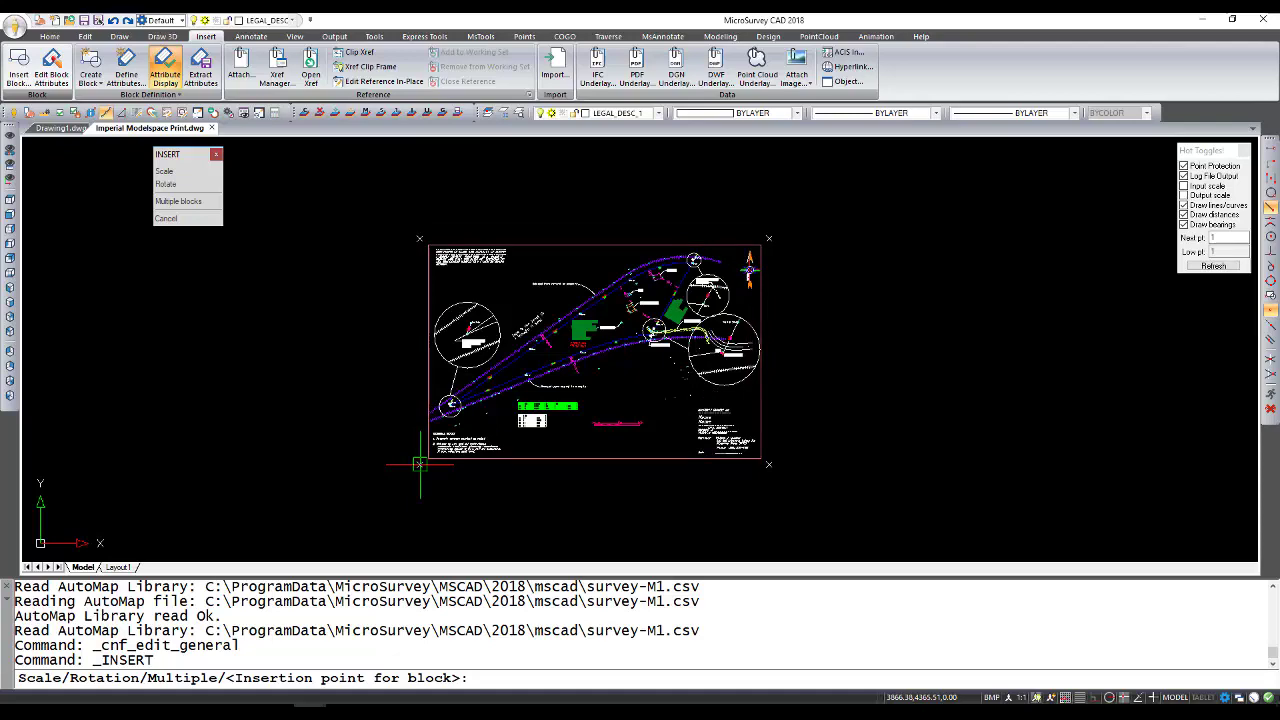
pyautogui.click(420, 464)
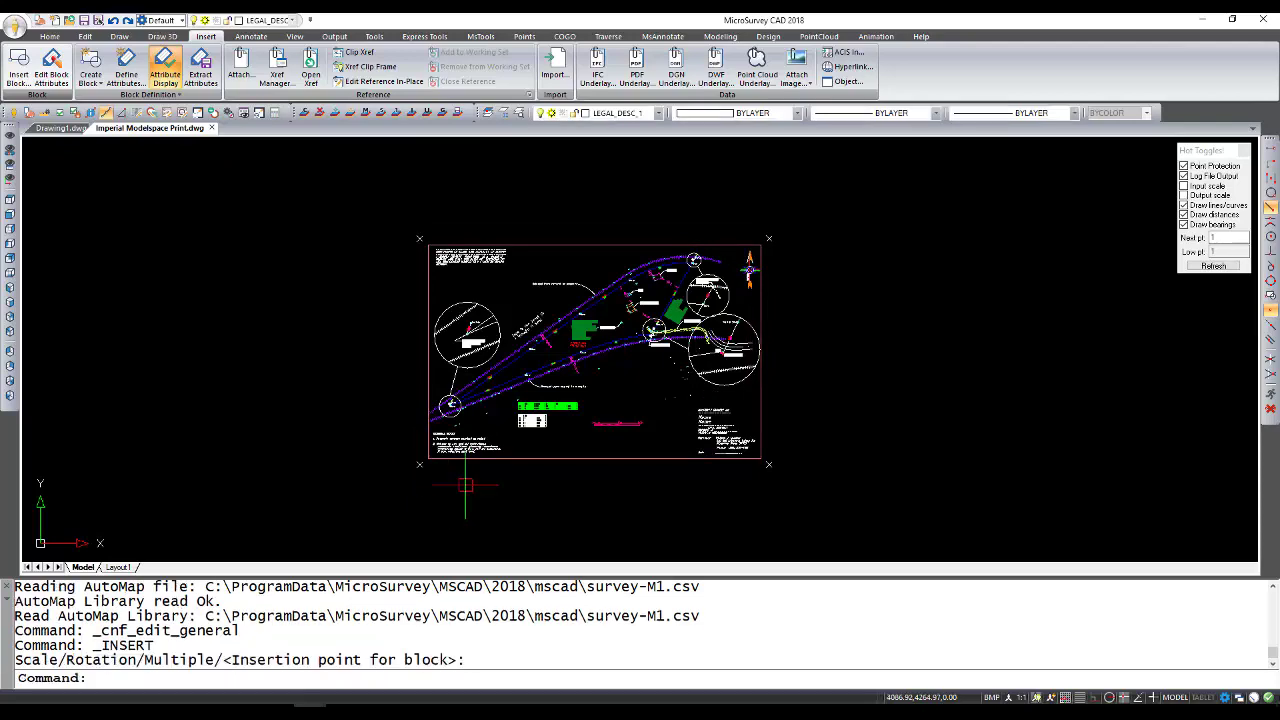
pyautogui.scroll(3, 500, 420)
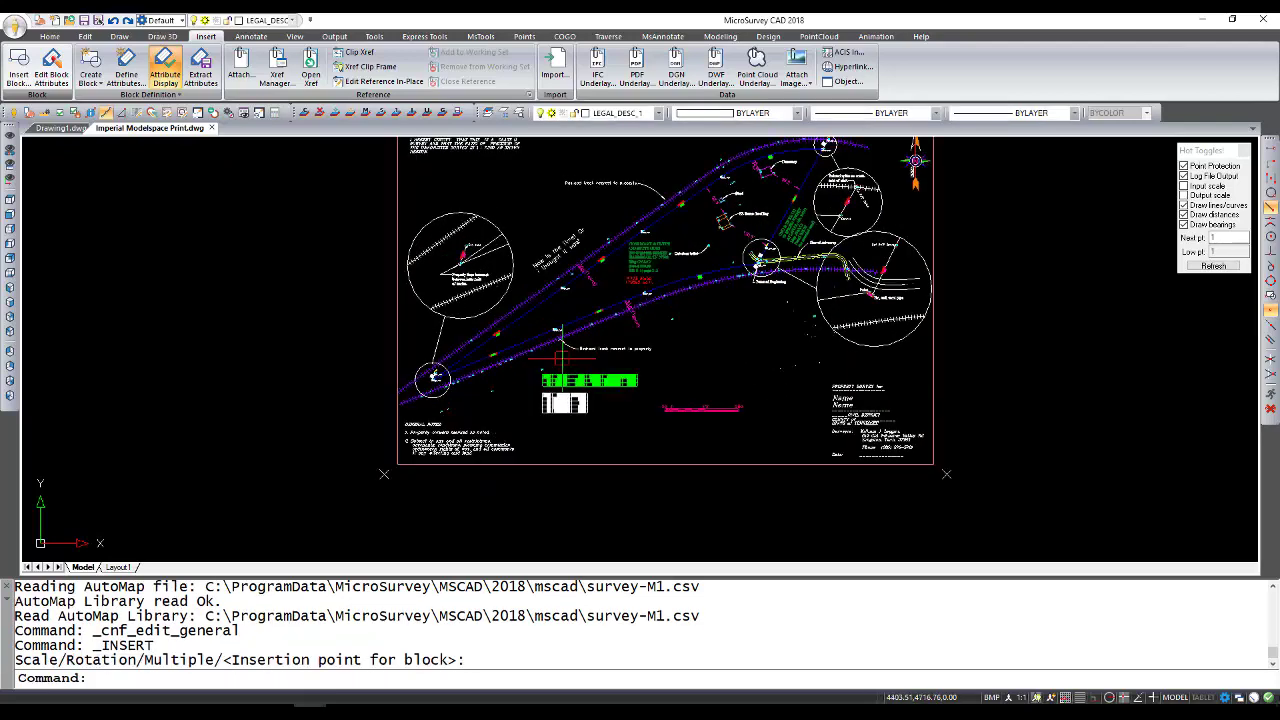
pyautogui.moveTo(568, 366); pyautogui.dragTo(501, 424, button='middle')
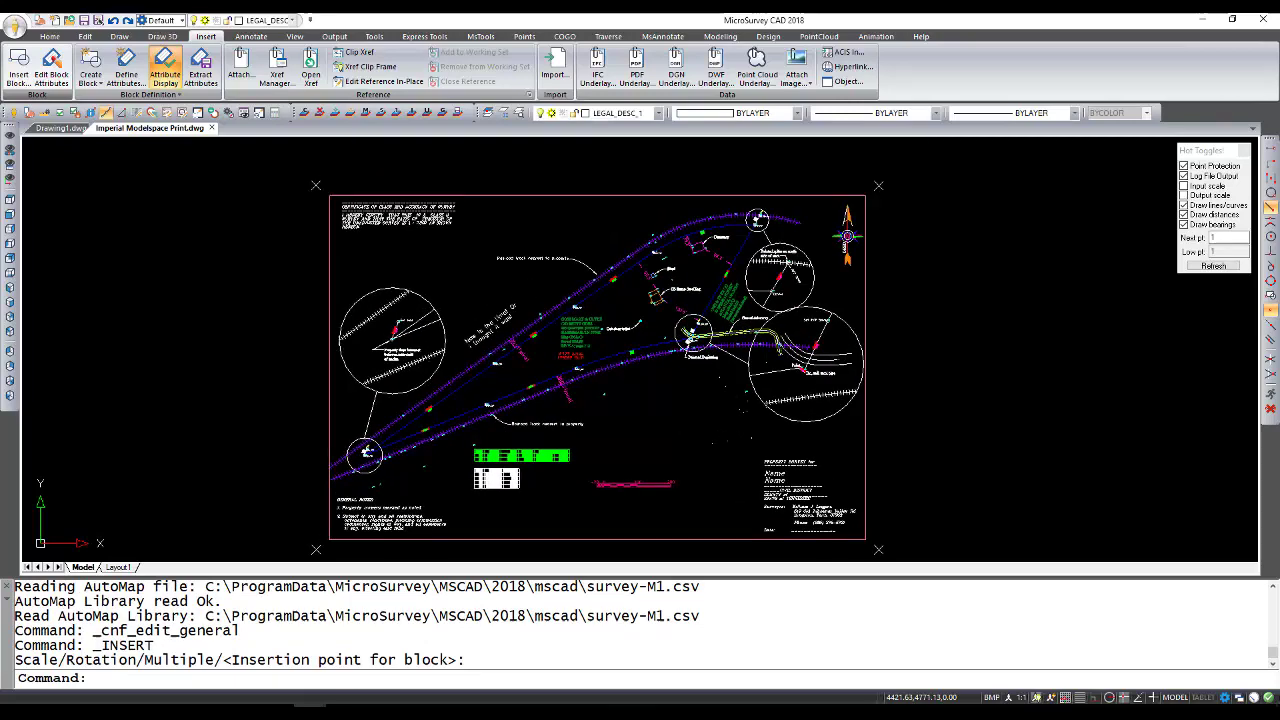
pyautogui.click(447, 230)
pyautogui.click(415, 194)
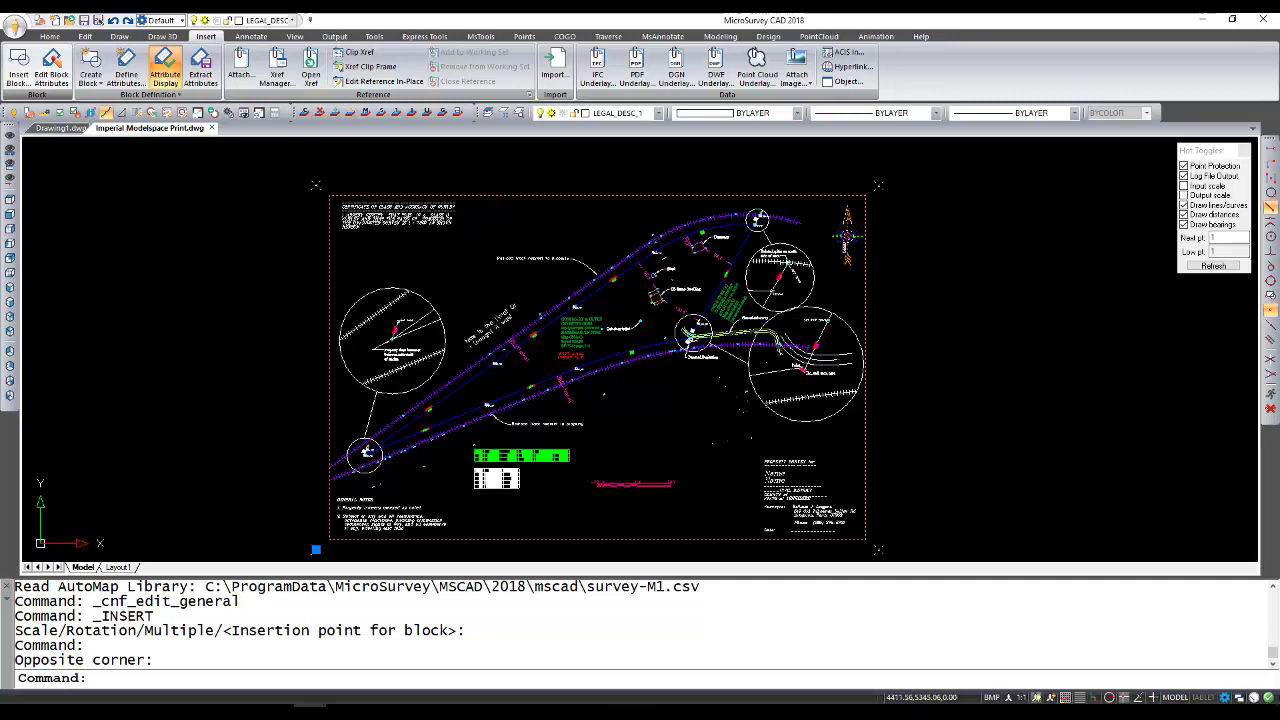
pyautogui.press('Escape')
# - Start a print and apply the Monochrome.ctb print style table to all layouts
pyautogui.scroll(-1, 475, 270)
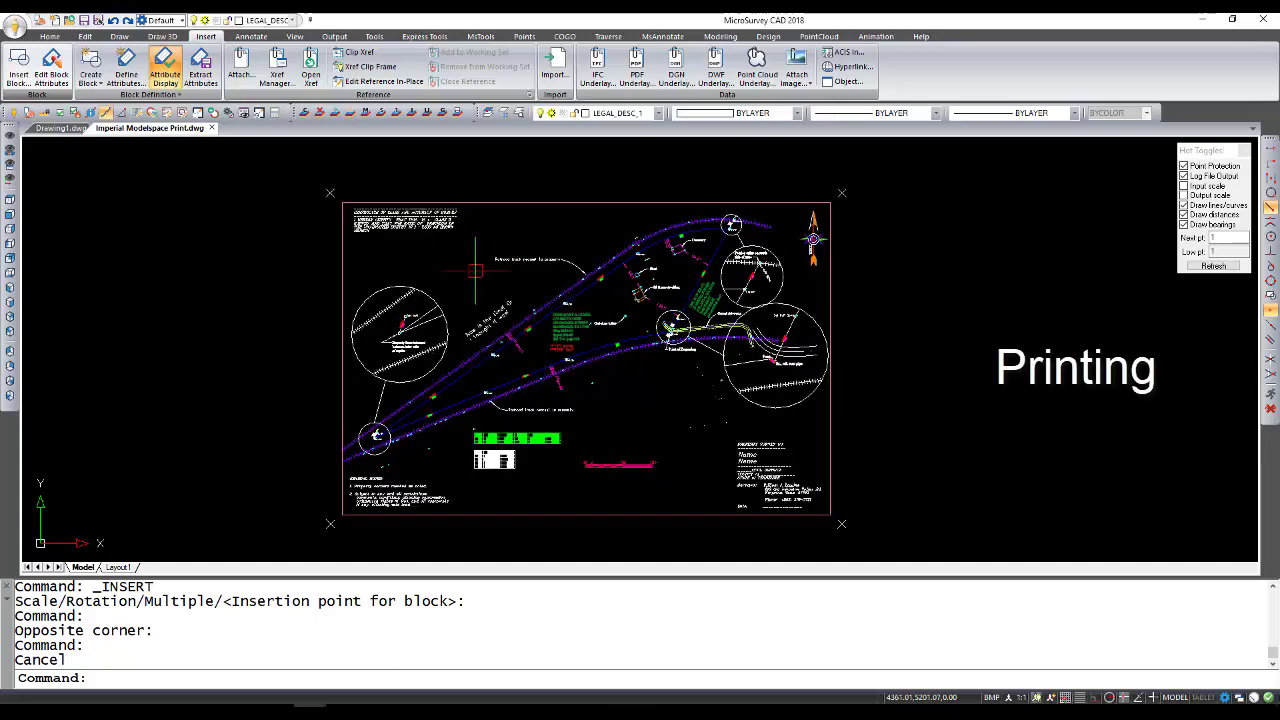
pyautogui.click(15, 27)
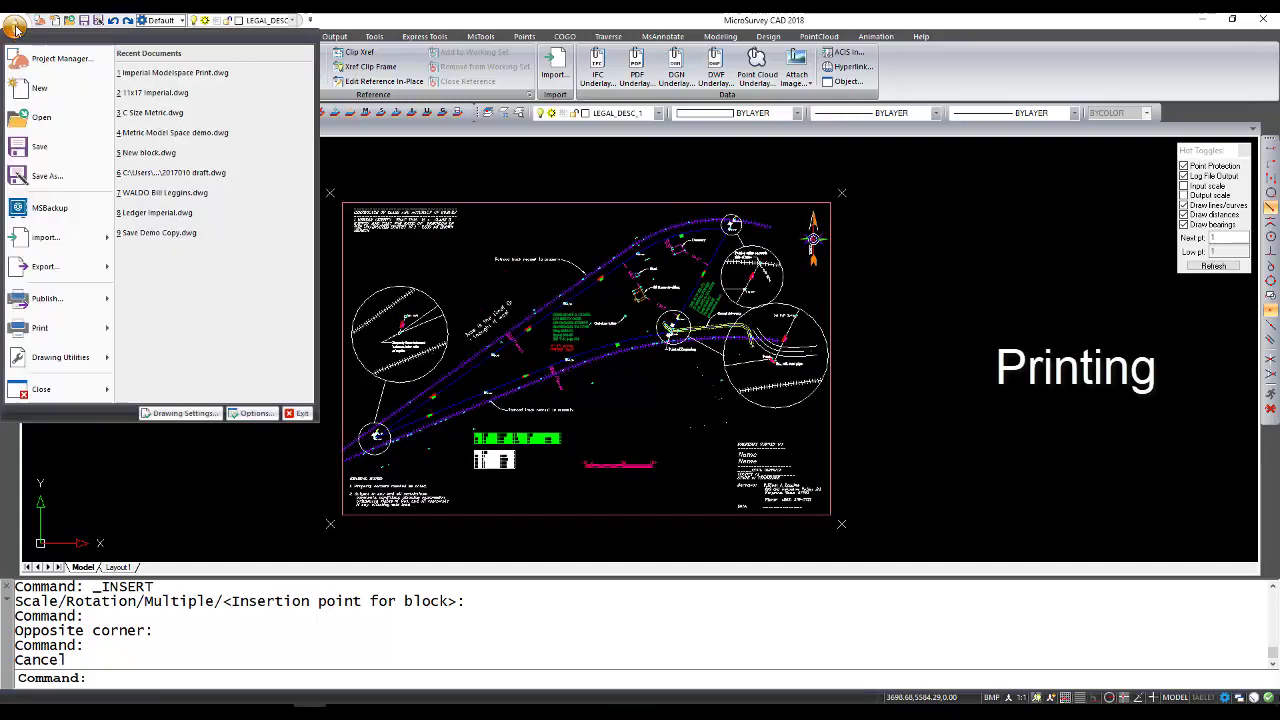
pyautogui.moveTo(61, 334)
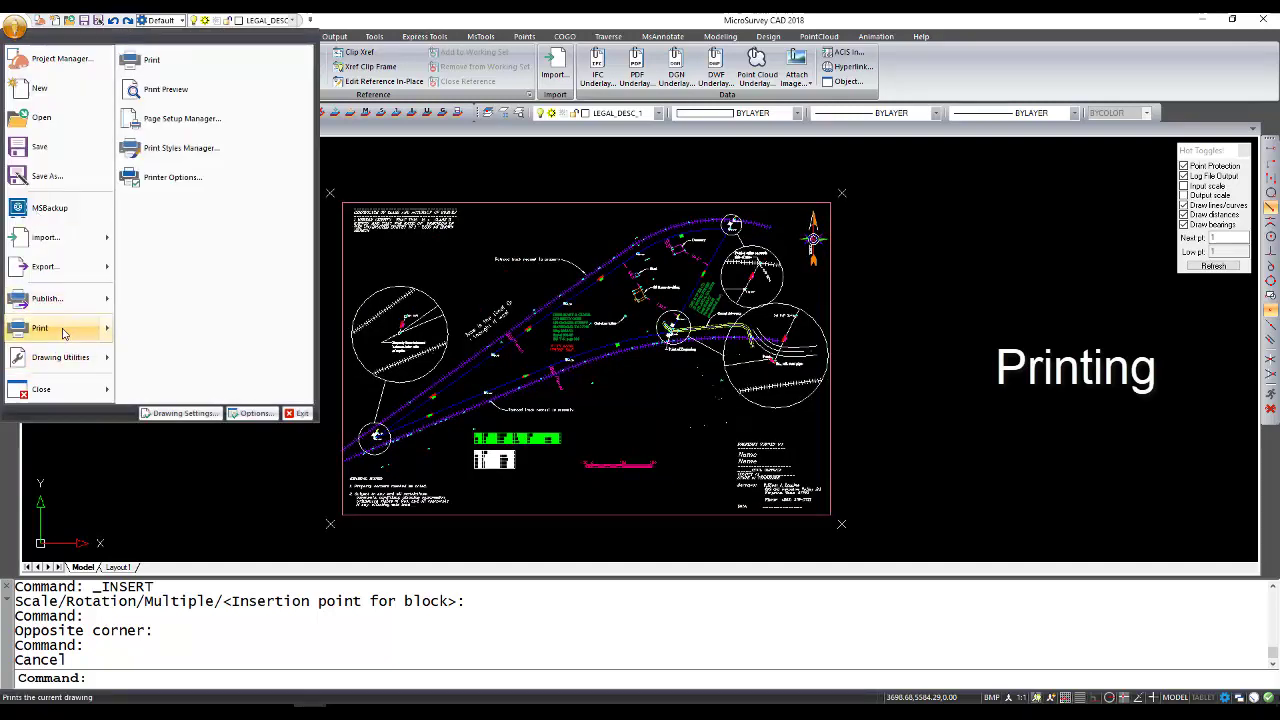
pyautogui.click(140, 60)
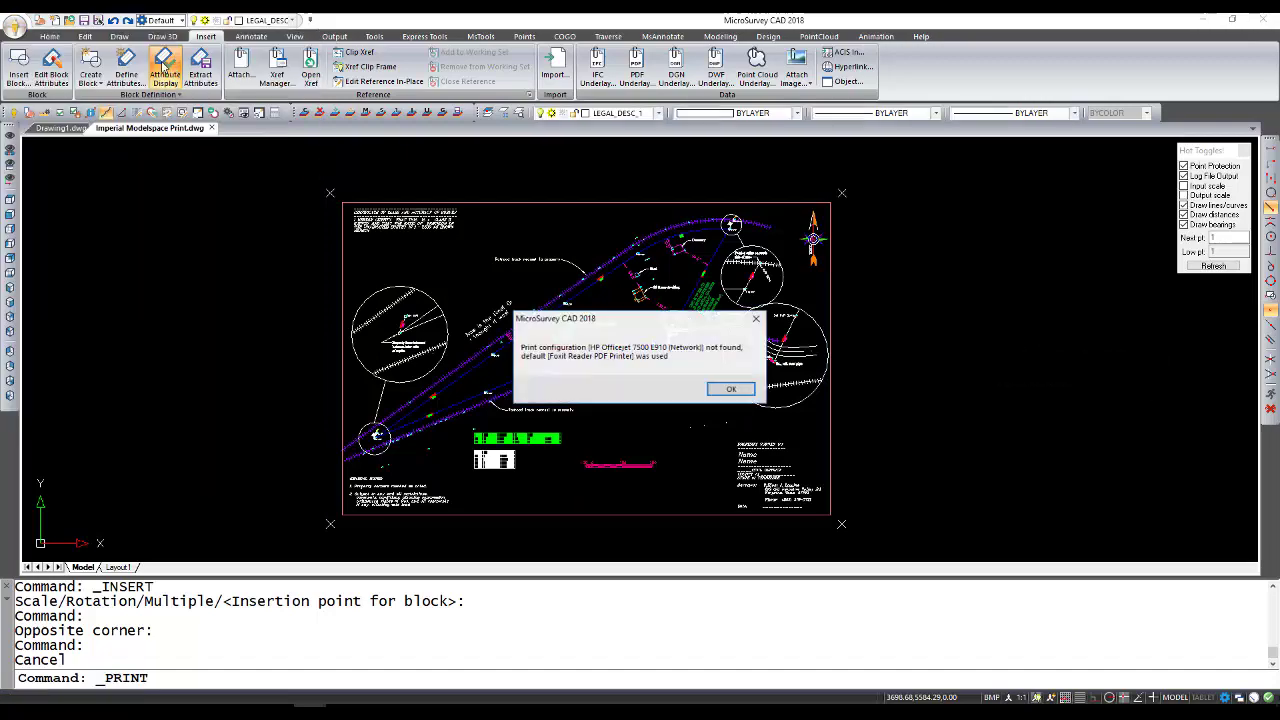
pyautogui.click(728, 389)
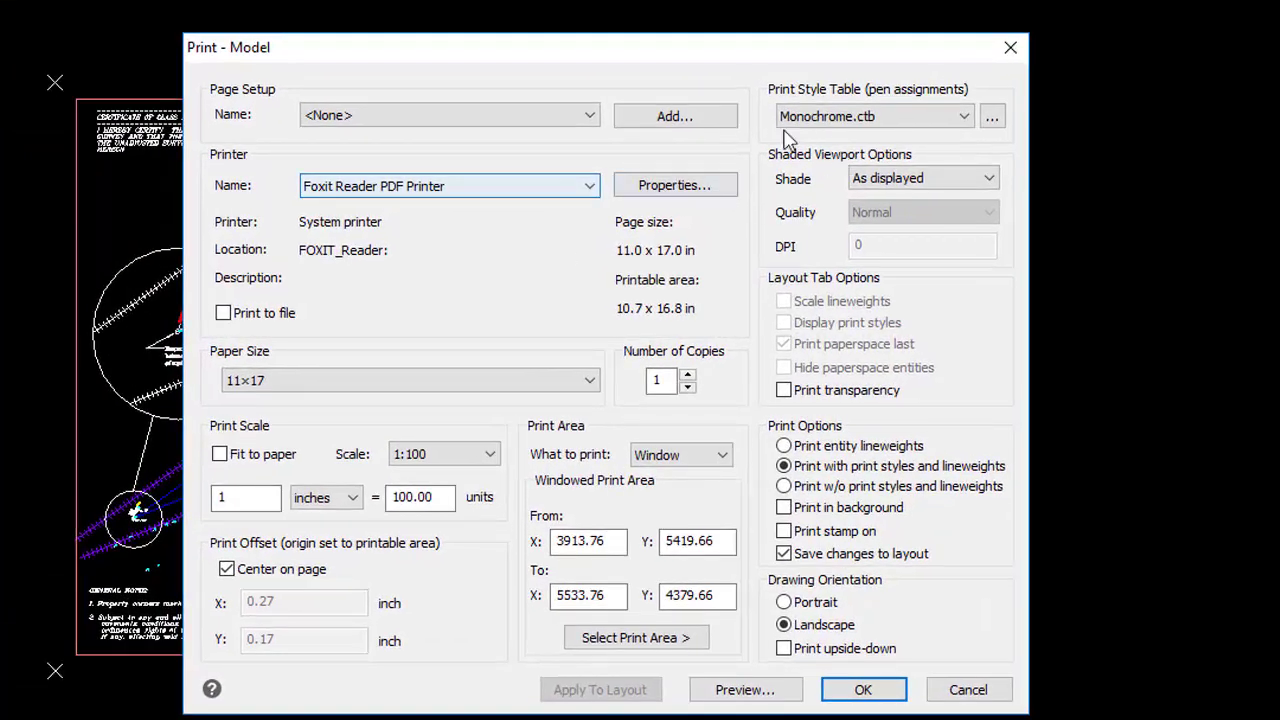
pyautogui.click(965, 118)
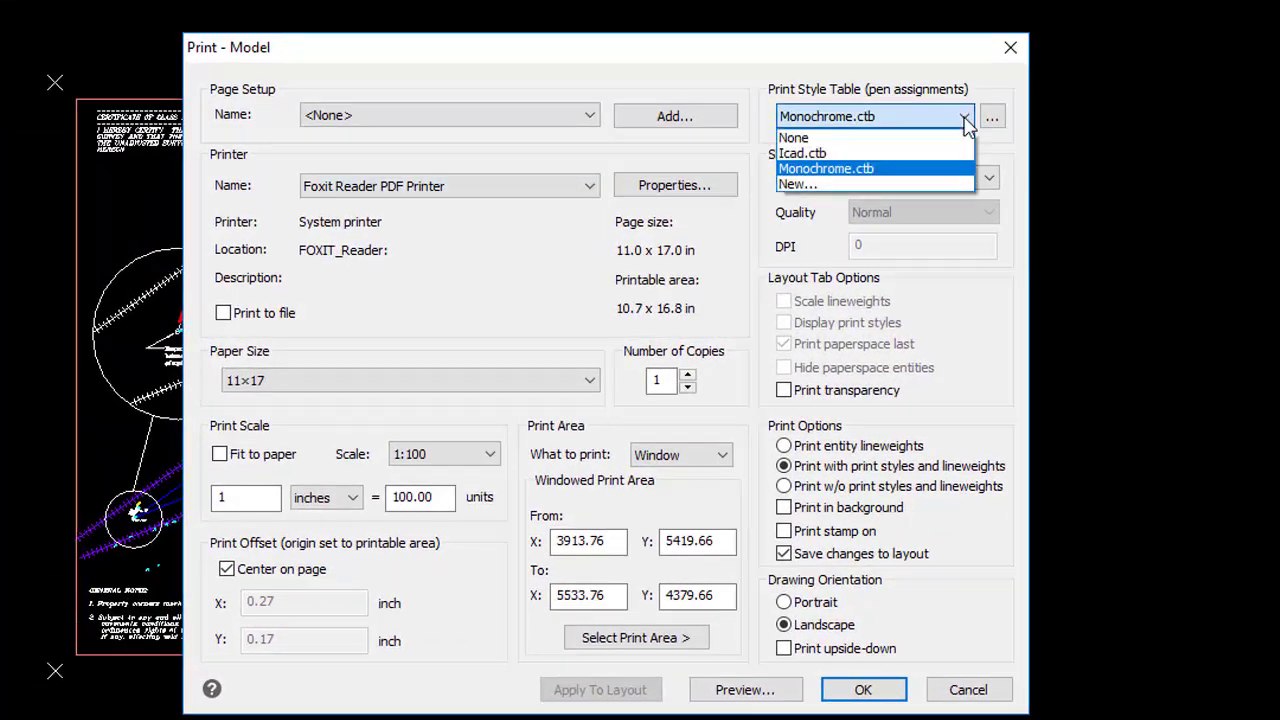
pyautogui.click(871, 172)
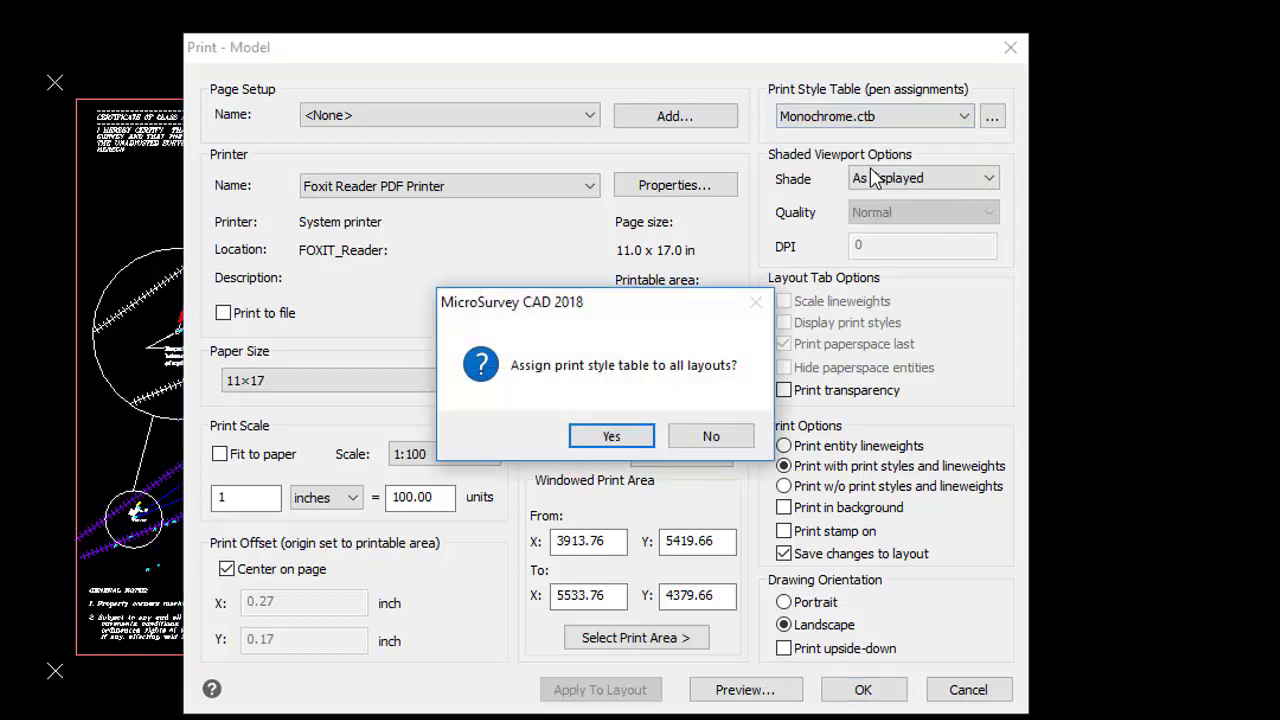
pyautogui.click(611, 437)
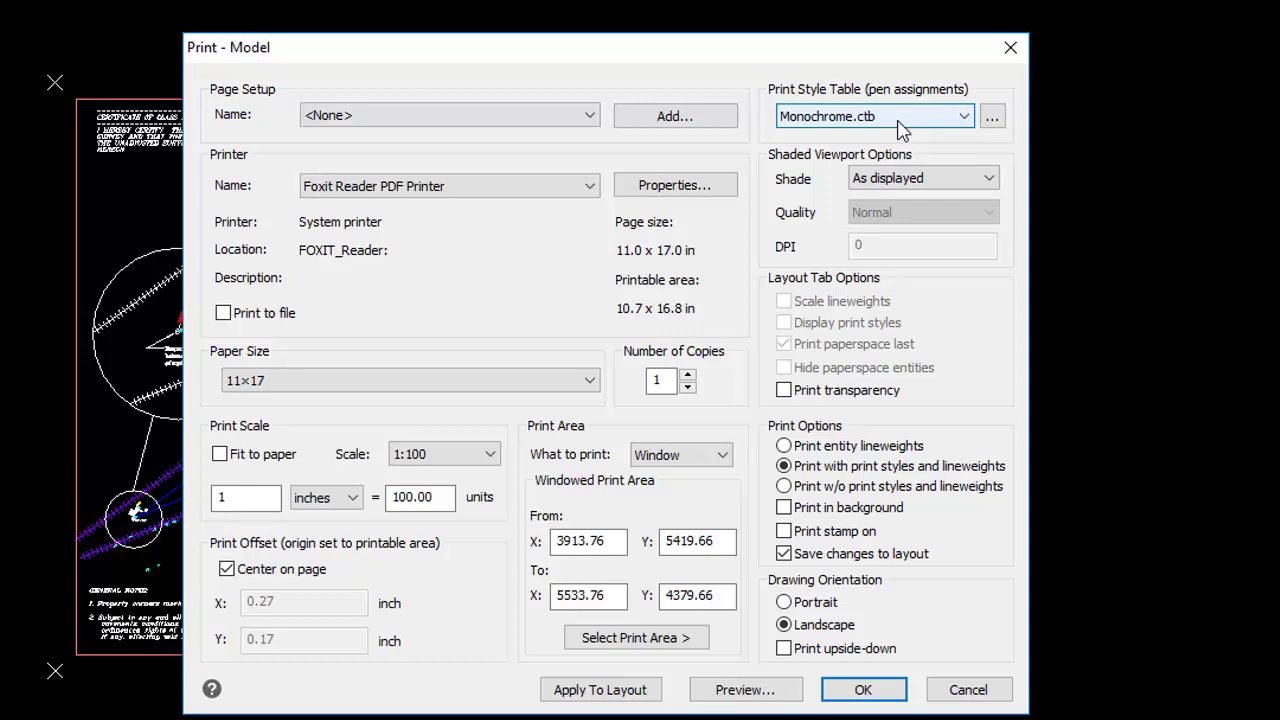
# - Keep 11×17 paper at 1:100 scale and set the print area to Window
pyautogui.click(527, 385)
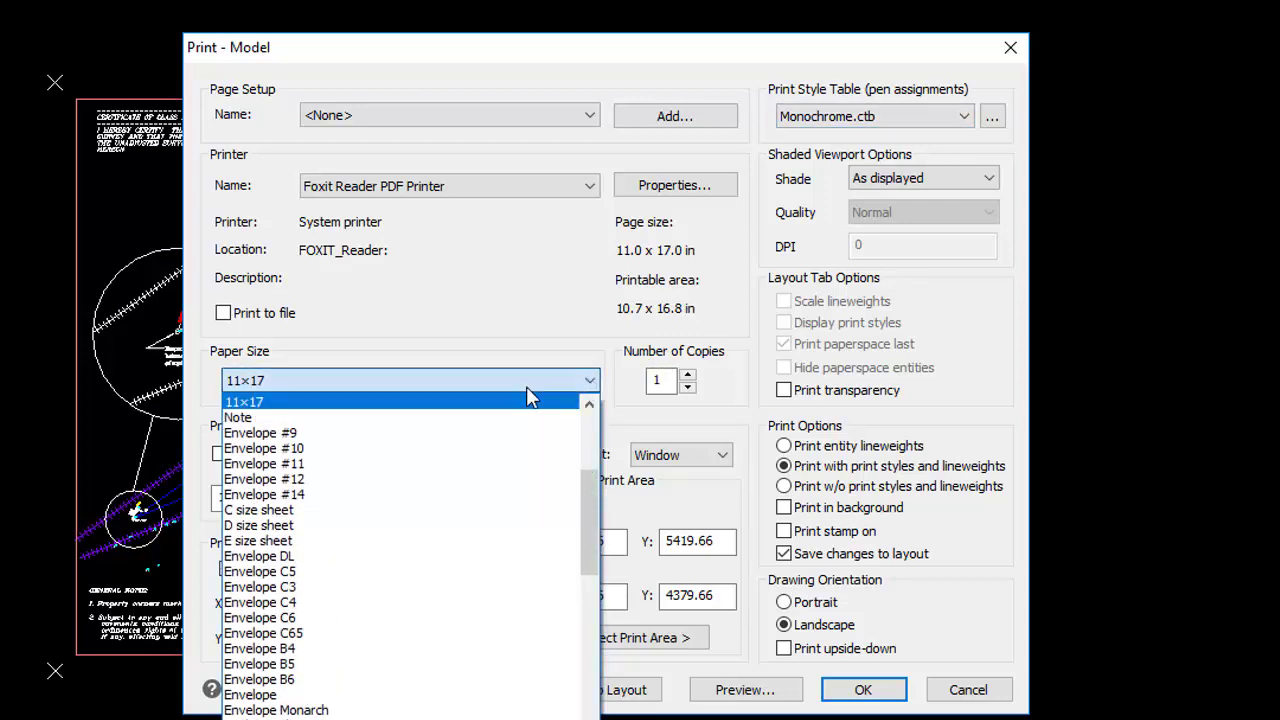
pyautogui.click(445, 403)
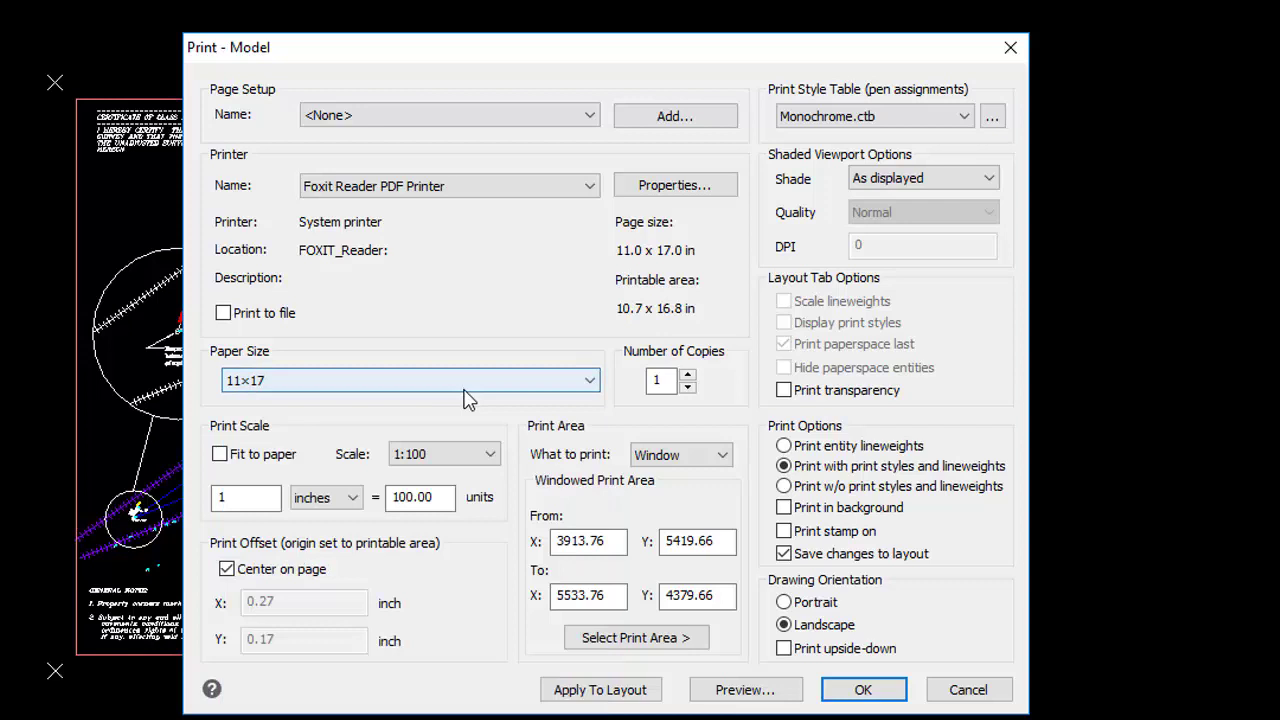
pyautogui.click(272, 507)
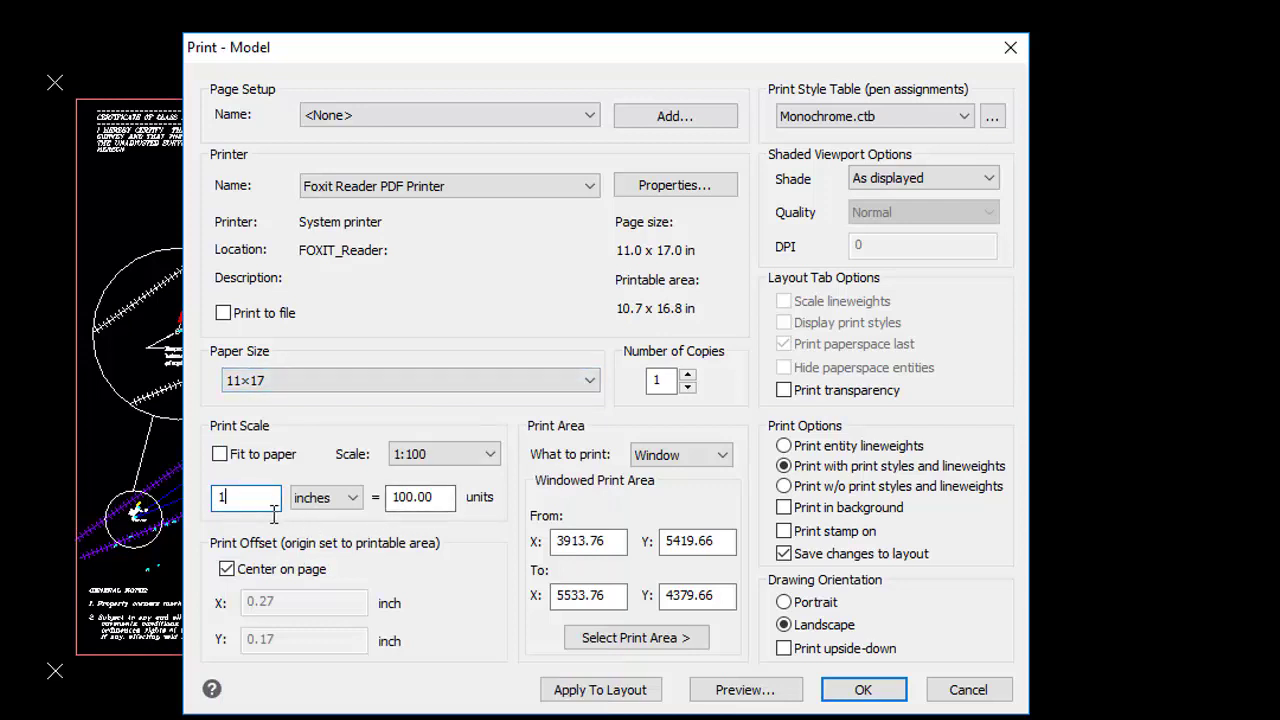
pyautogui.click(454, 506)
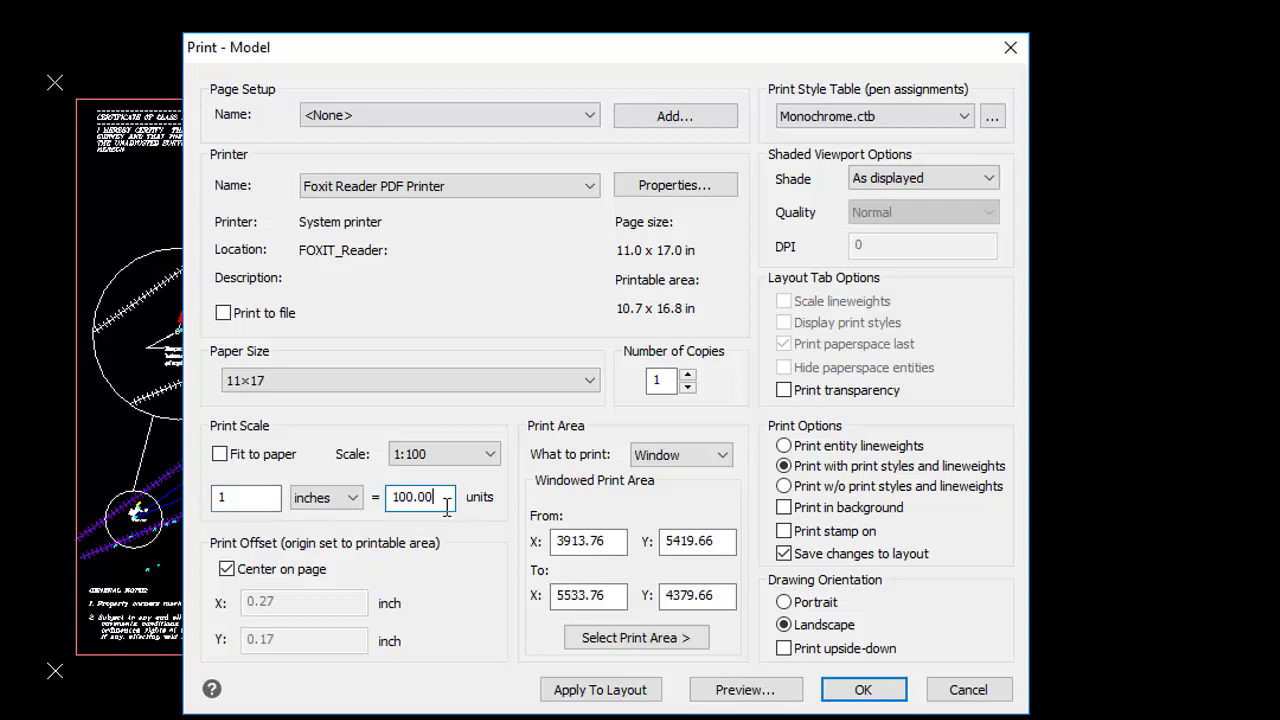
pyautogui.moveTo(447, 507); pyautogui.dragTo(405, 510)
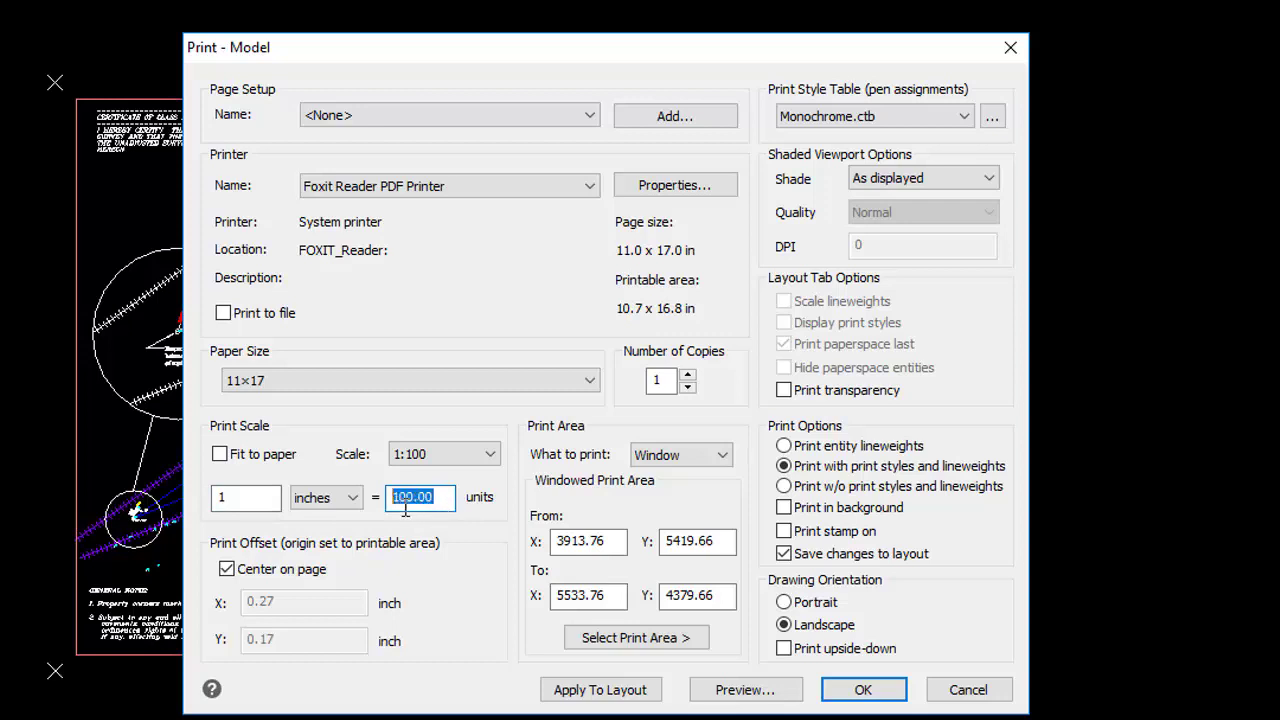
pyautogui.click(686, 463)
pyautogui.click(668, 525)
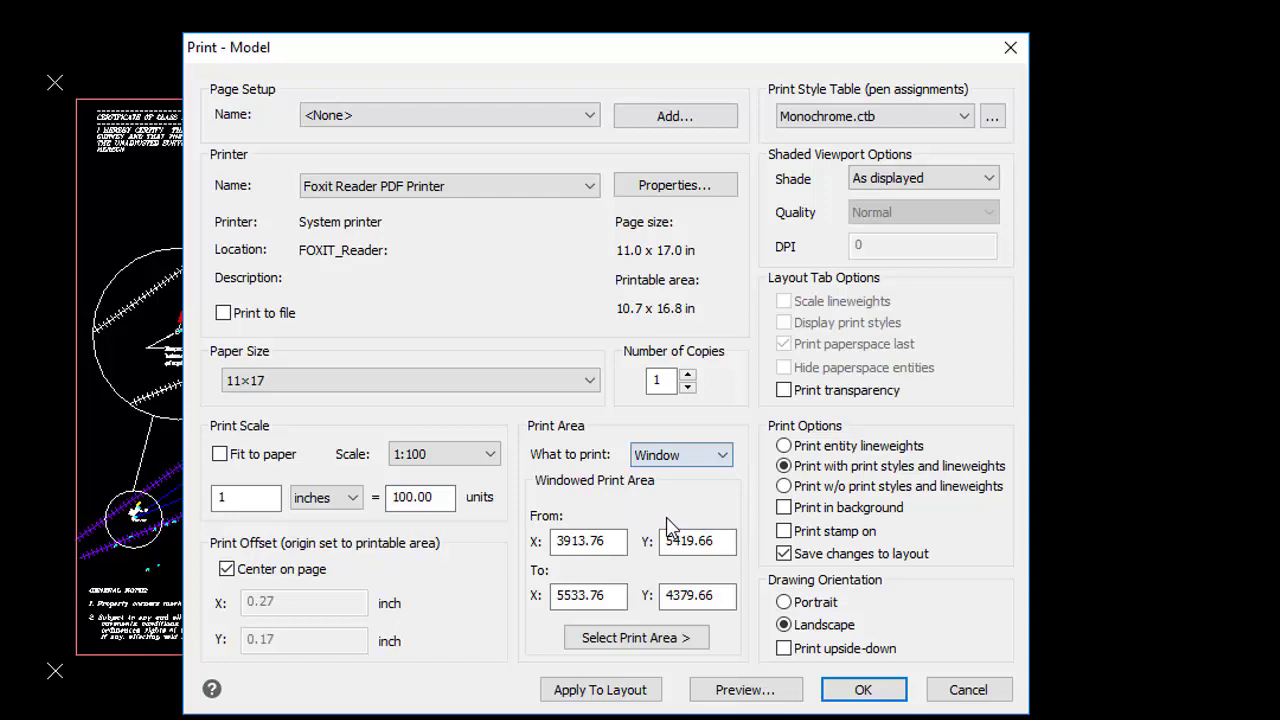
pyautogui.click(638, 638)
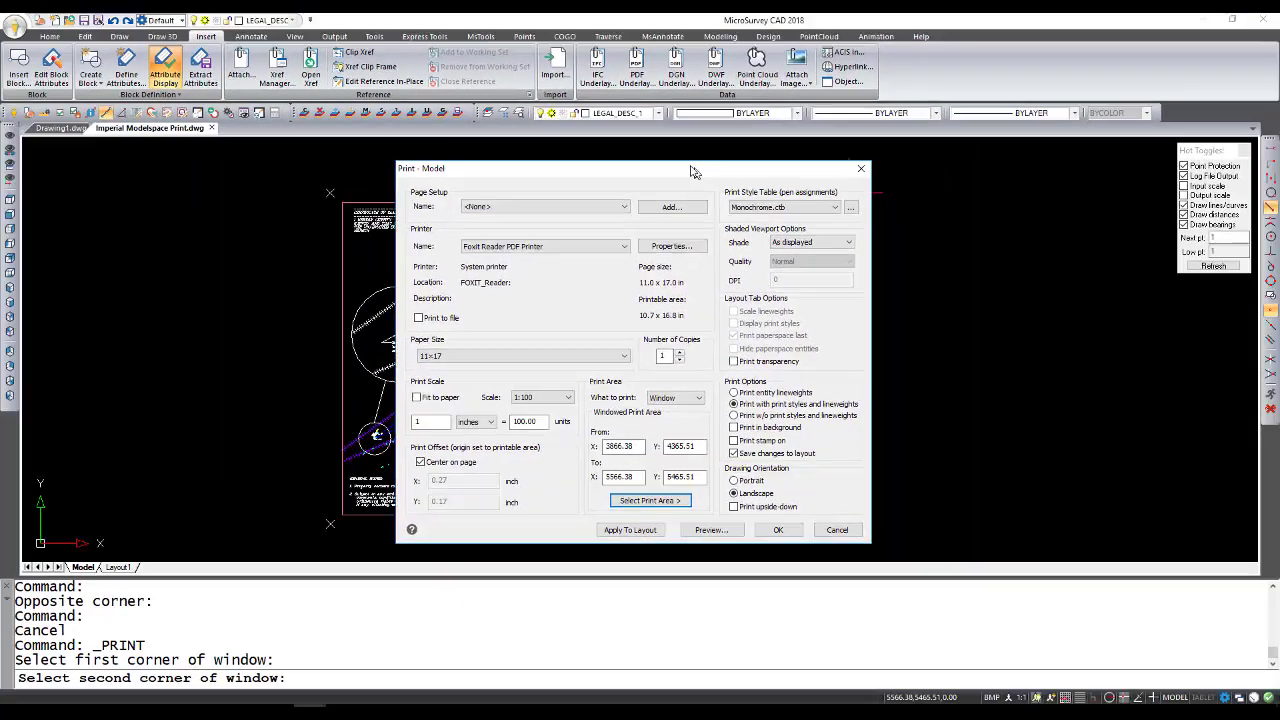
# - Confirm the print window around the plan and send it to the Foxit PDF printer
pyautogui.moveTo(695, 172); pyautogui.dragTo(626, 128)
pyautogui.click(709, 486)
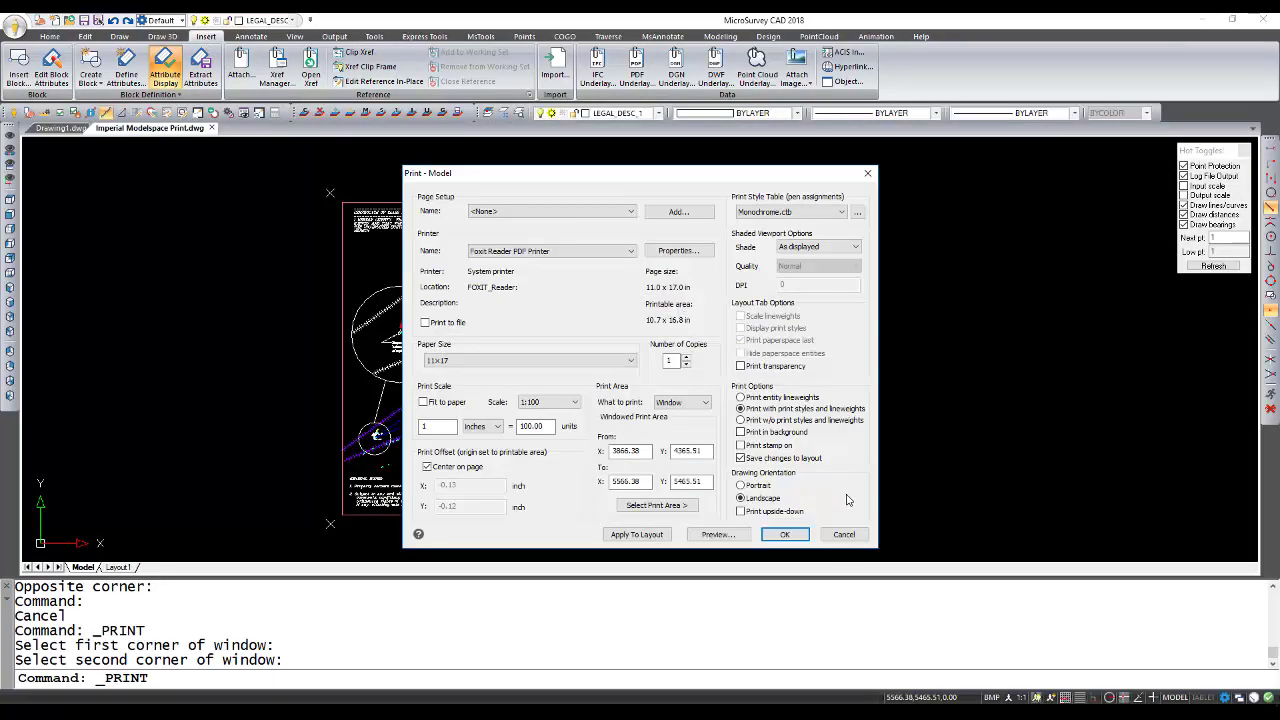
pyautogui.click(839, 536)
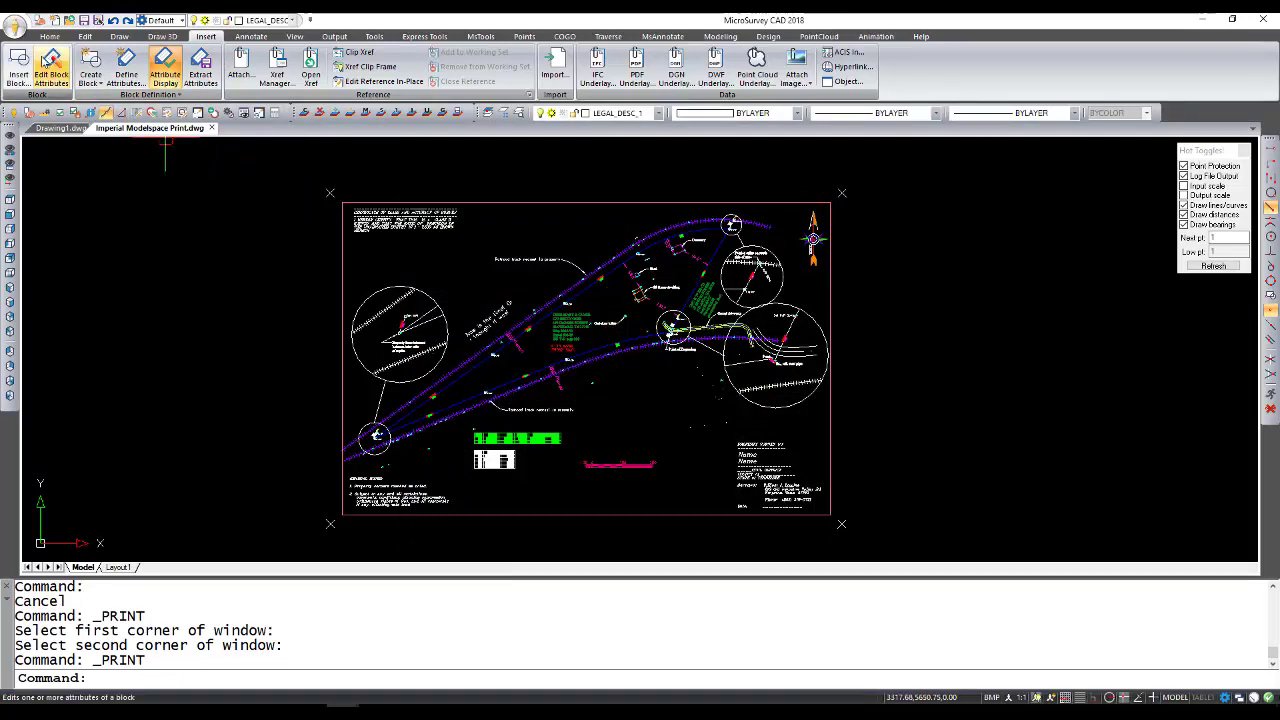
# - Open Metric Model Space demo.dwg from the recent documents list
pyautogui.click(14, 29)
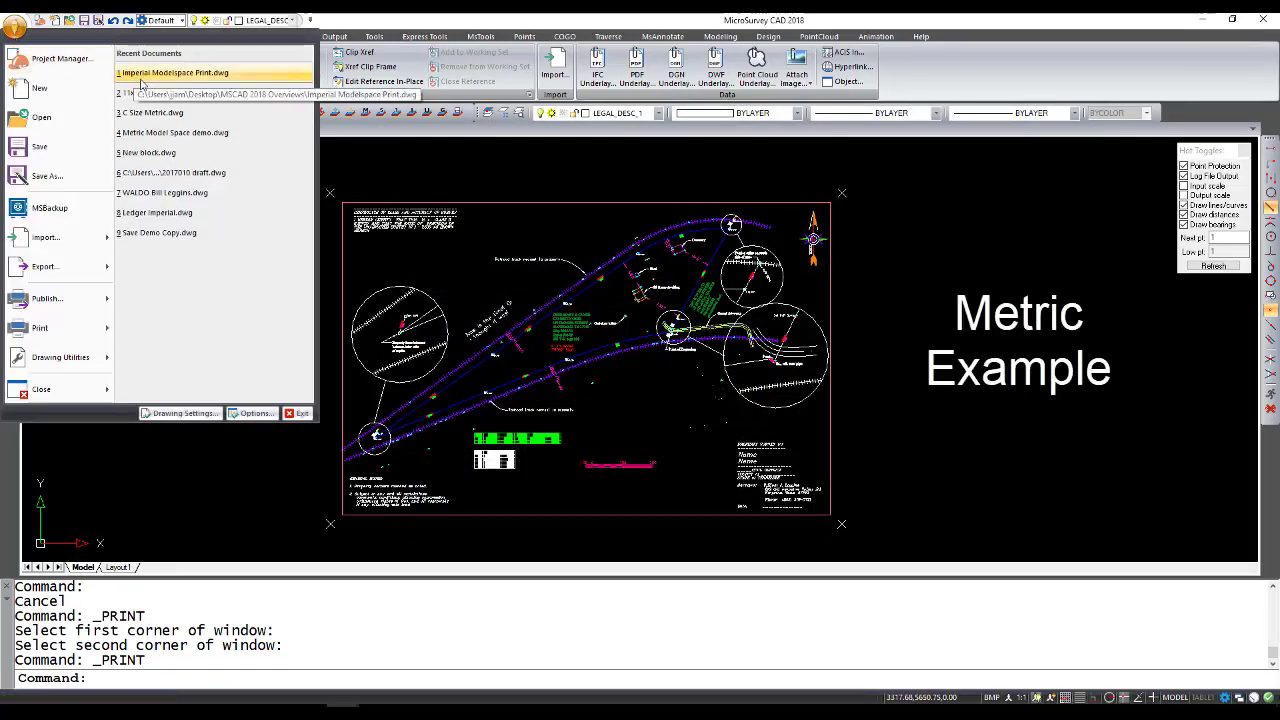
pyautogui.click(186, 118)
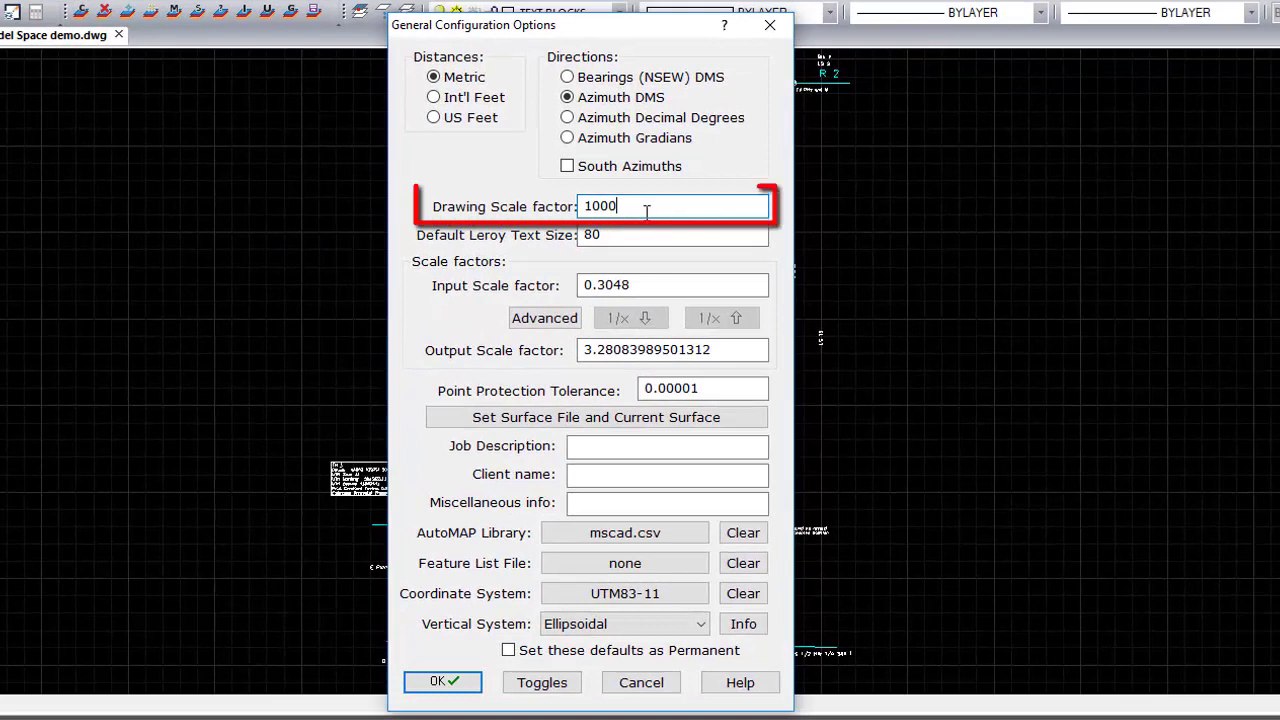
# - Accept the metric configuration with a drawing scale factor of 1000
pyautogui.moveTo(676, 240); pyautogui.dragTo(613, 243)
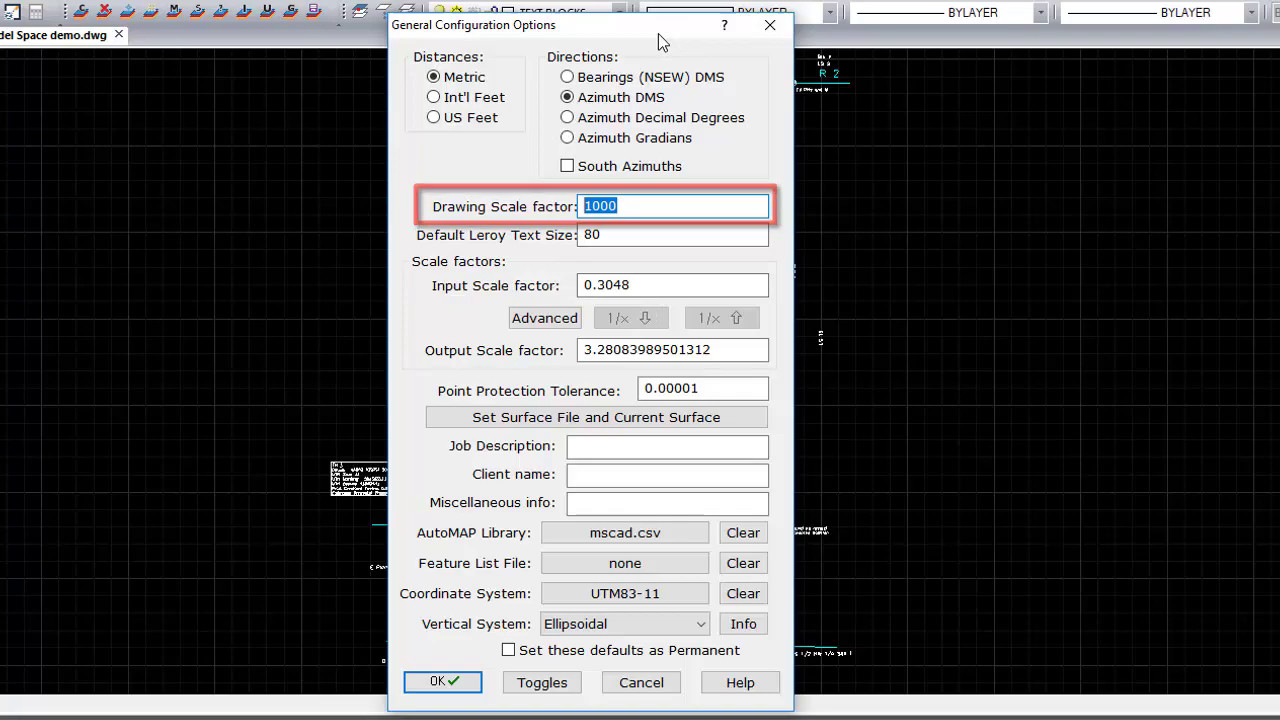
pyautogui.moveTo(655, 35)
pyautogui.mouseDown()
pyautogui.moveTo(535, 64)
pyautogui.moveTo(140, 5)
pyautogui.mouseUp()
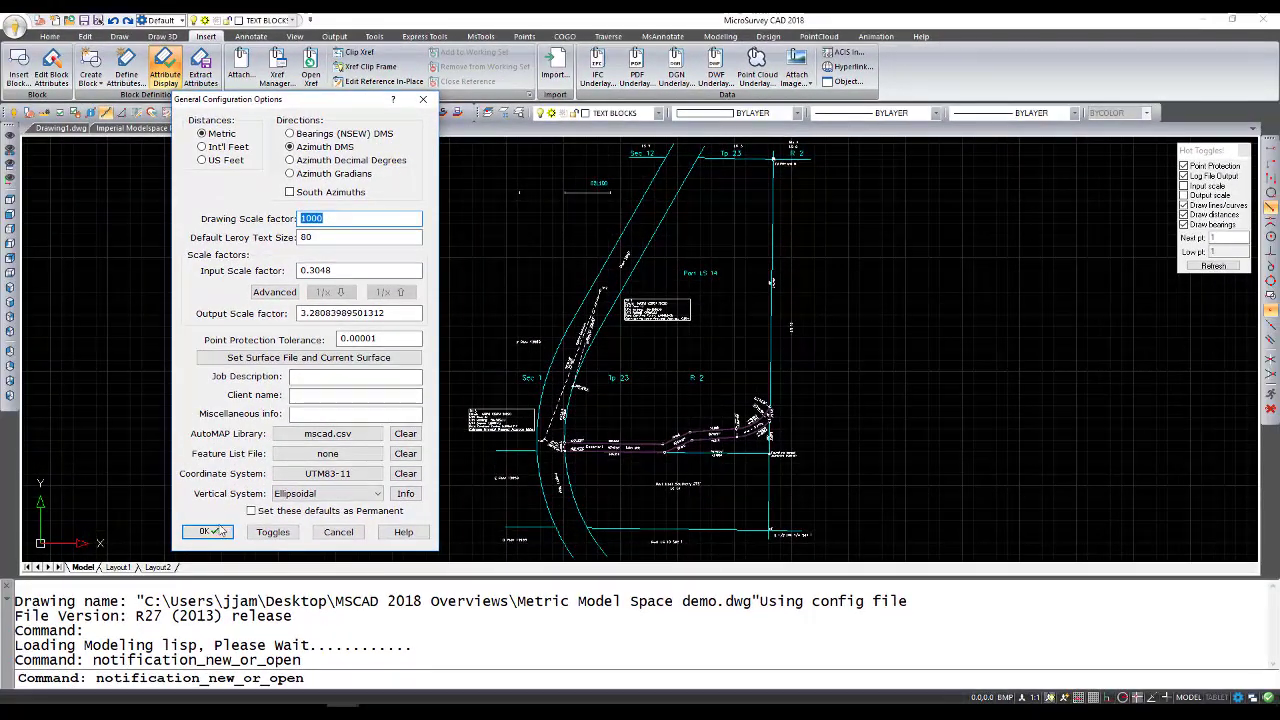
pyautogui.click(208, 532)
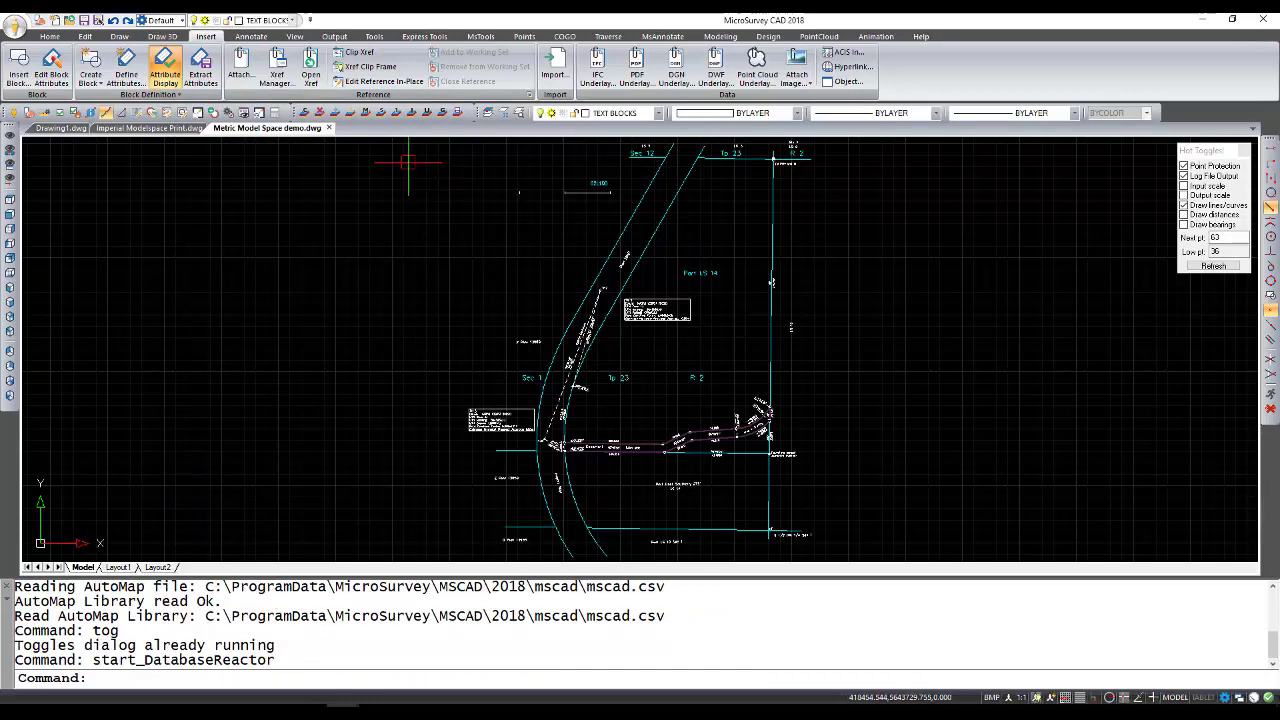
# - Open C Size Metric.dwg from recent documents and accept its configuration settings
pyautogui.click(14, 27)
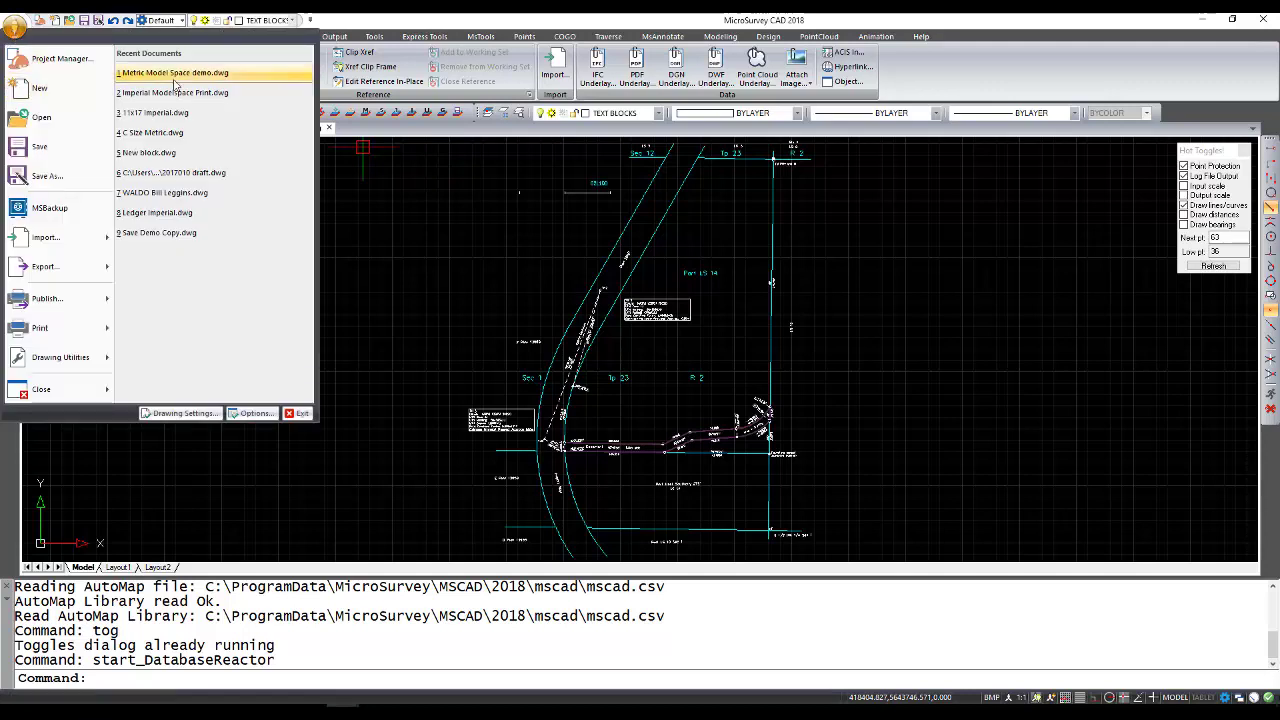
pyautogui.click(178, 135)
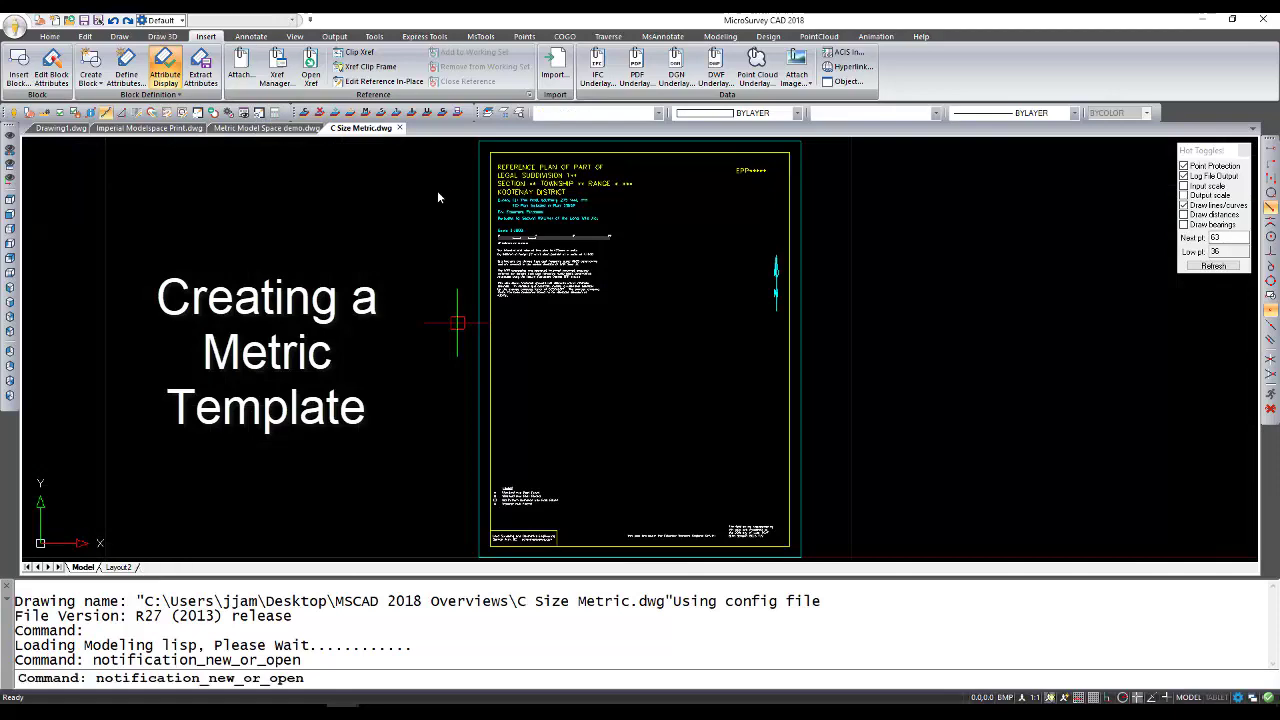
pyautogui.click(540, 556)
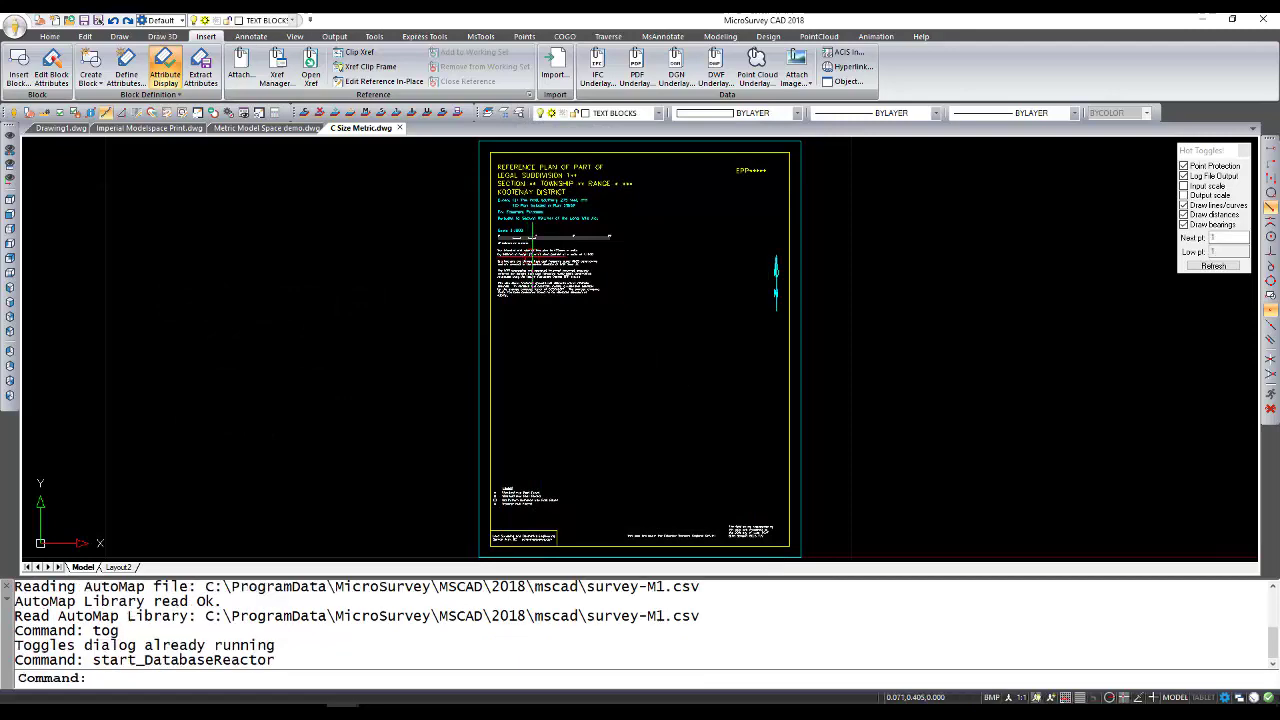
pyautogui.scroll(5, 495, 257)
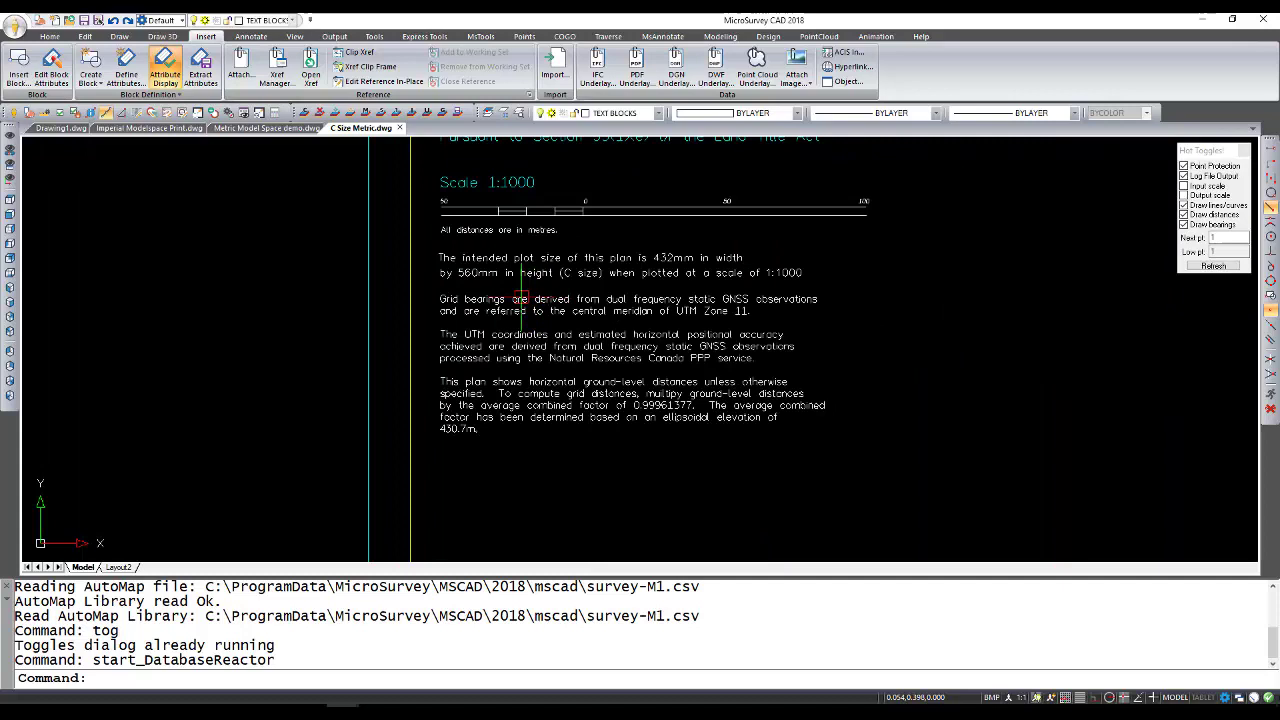
pyautogui.scroll(2, 520, 298)
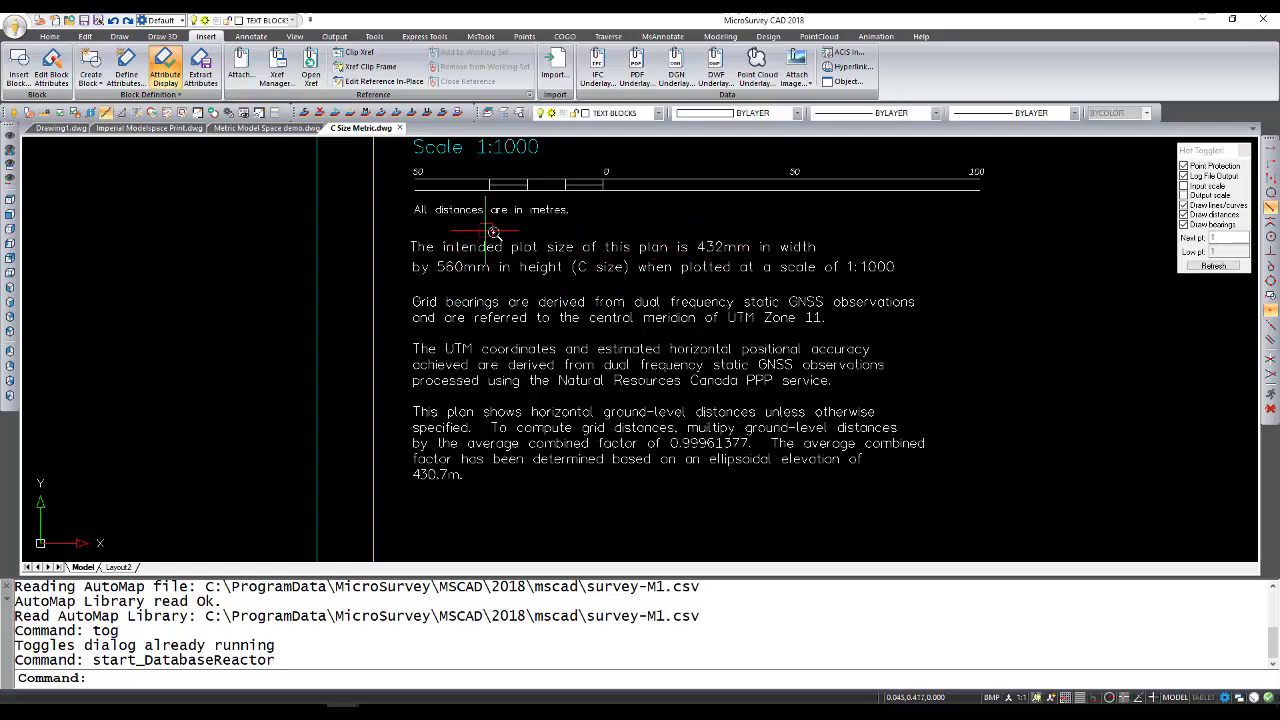
pyautogui.scroll(-3, 488, 228)
pyautogui.scroll(-3, 493, 229)
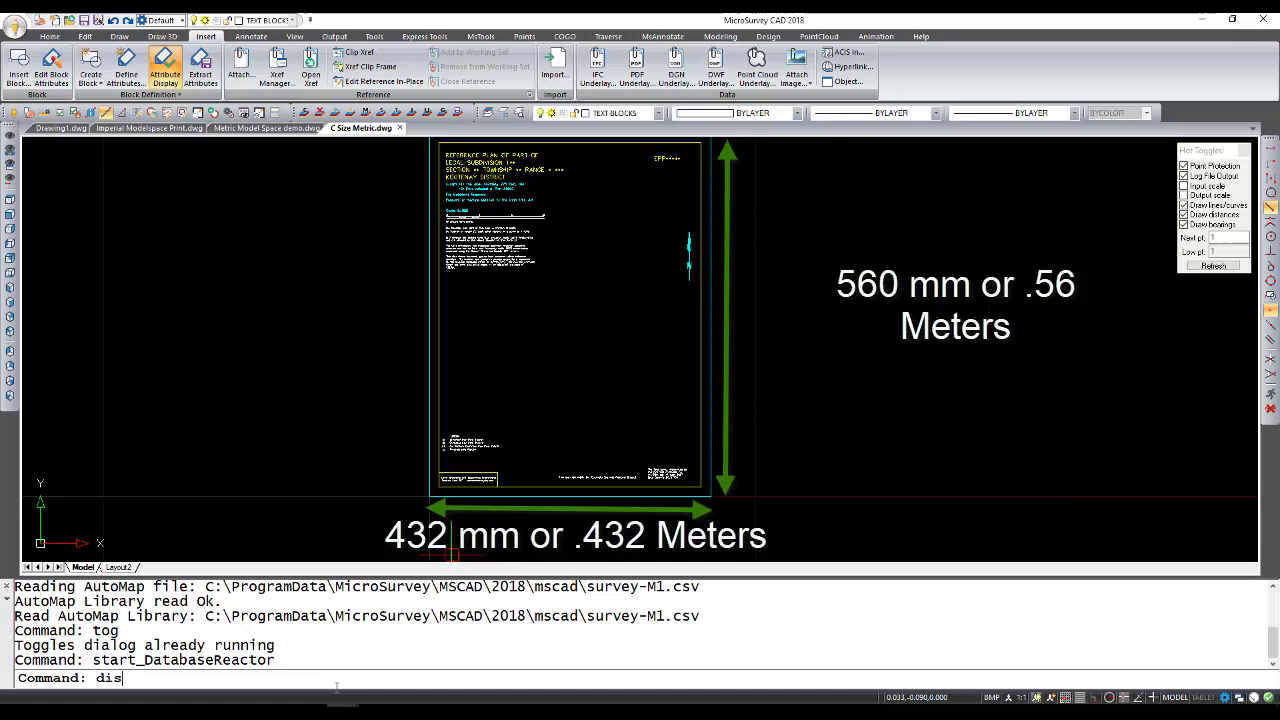
# - Measure the C Size Metric sheet as 0.432 wide with DIST, then close it without saving
pyautogui.write('t')
pyautogui.press('Return')
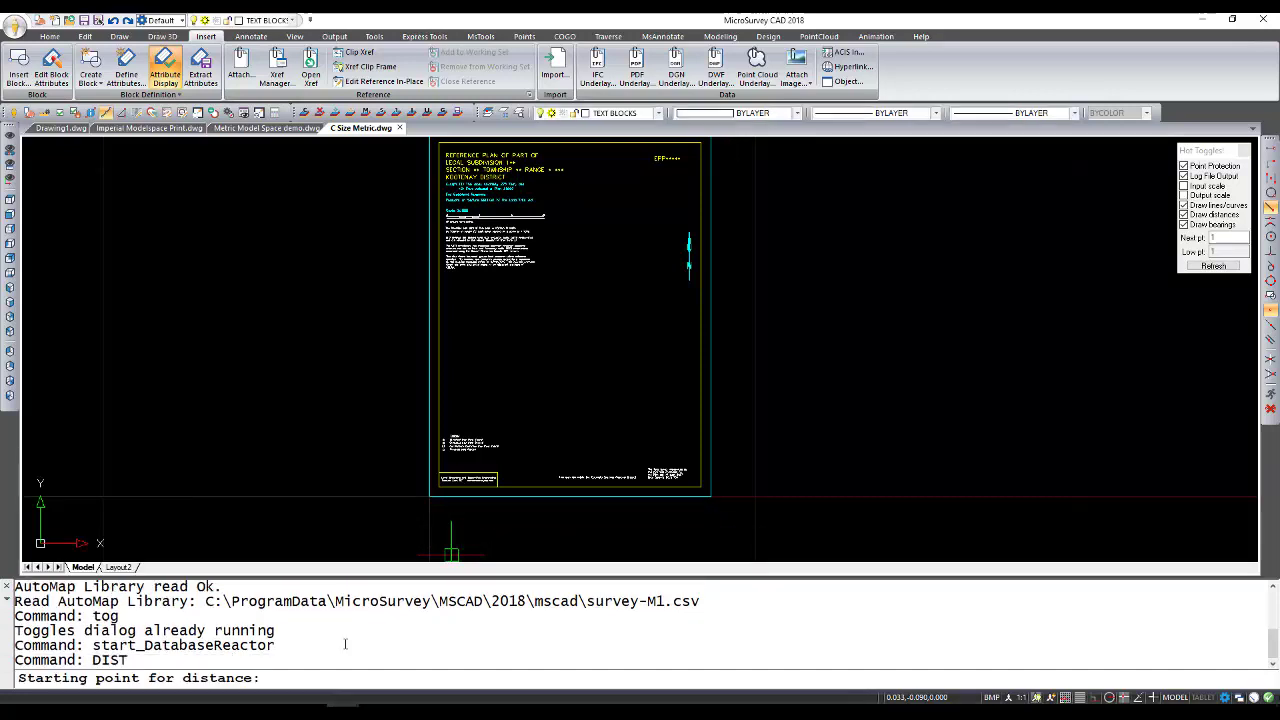
pyautogui.click(429, 496)
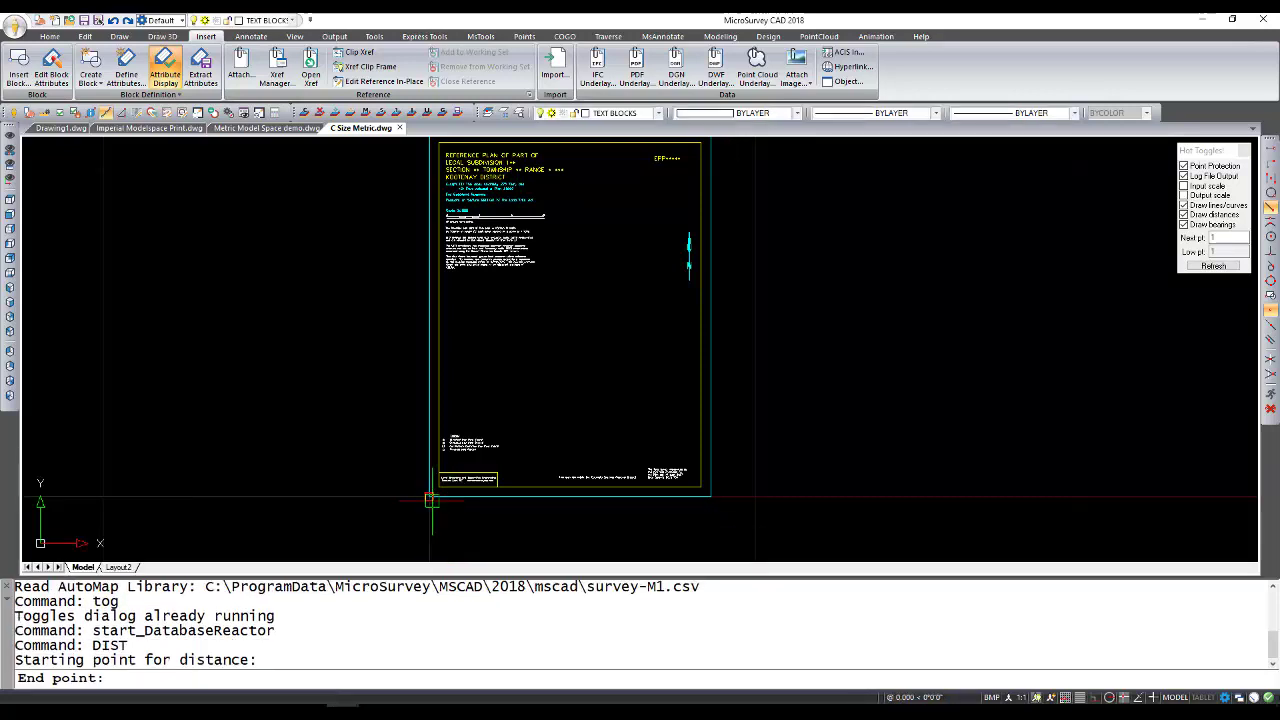
pyautogui.click(711, 496)
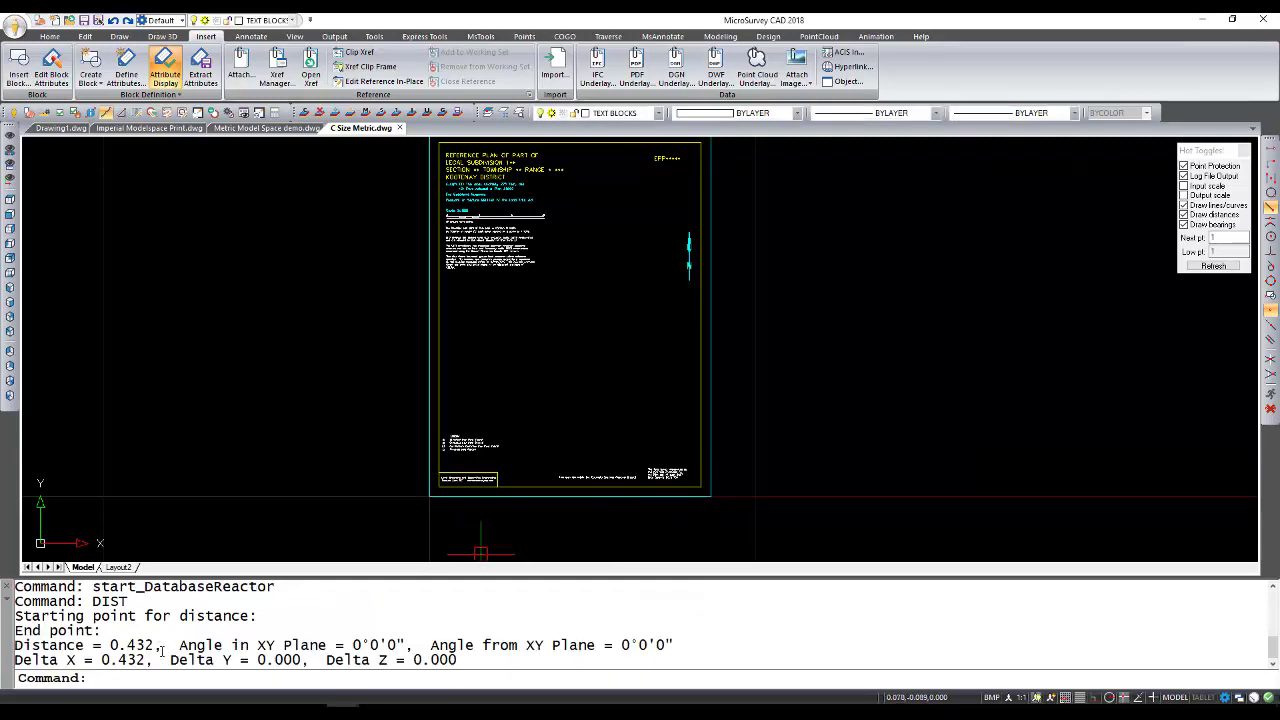
pyautogui.moveTo(156, 647); pyautogui.dragTo(146, 646)
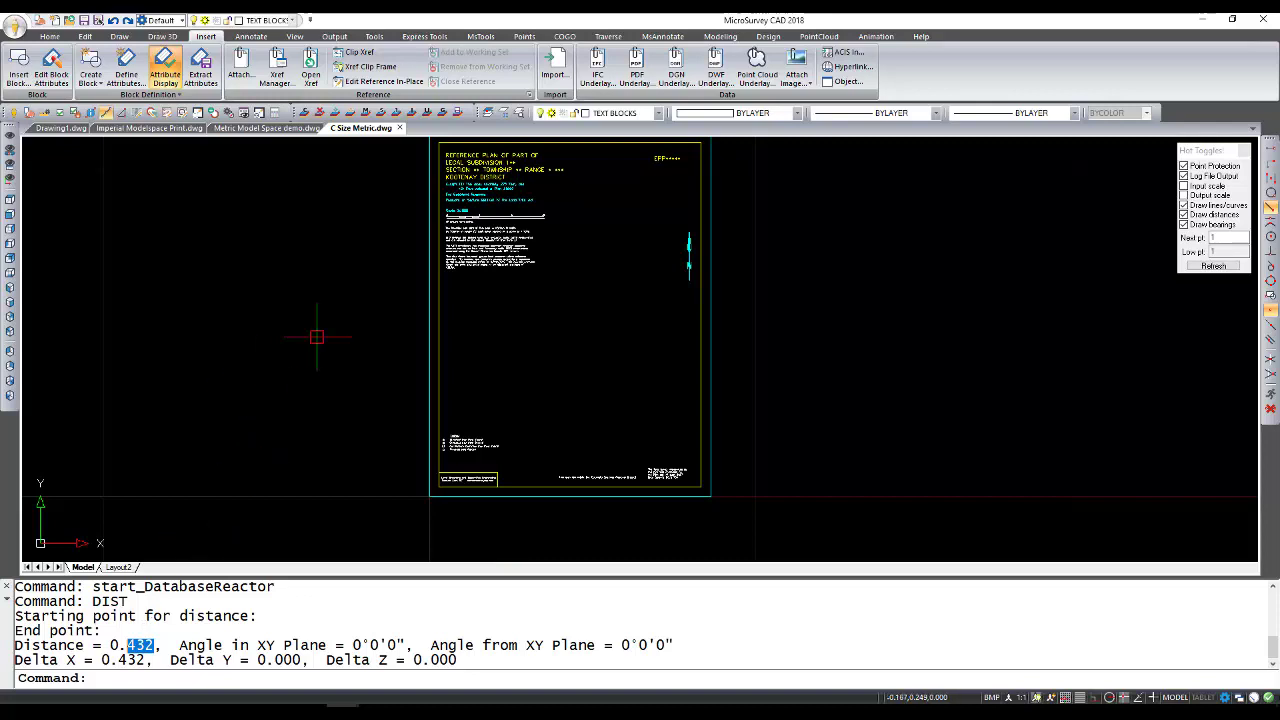
pyautogui.click(400, 129)
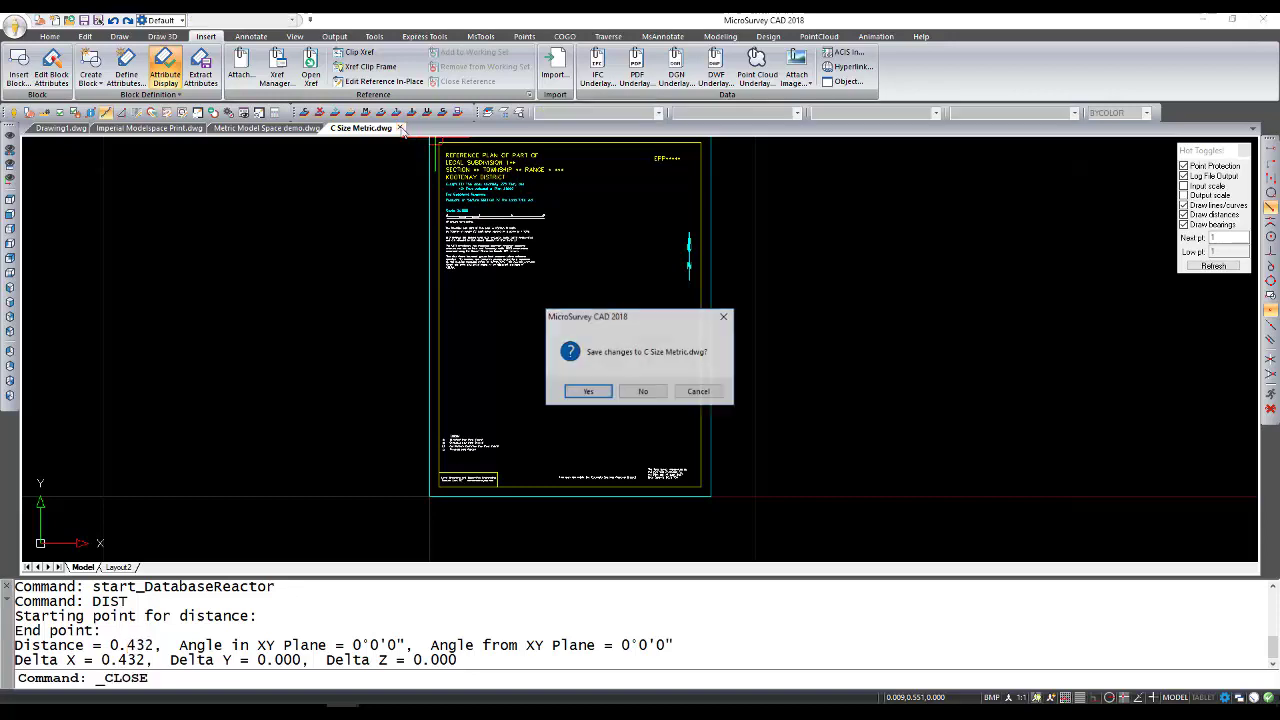
pyautogui.click(645, 391)
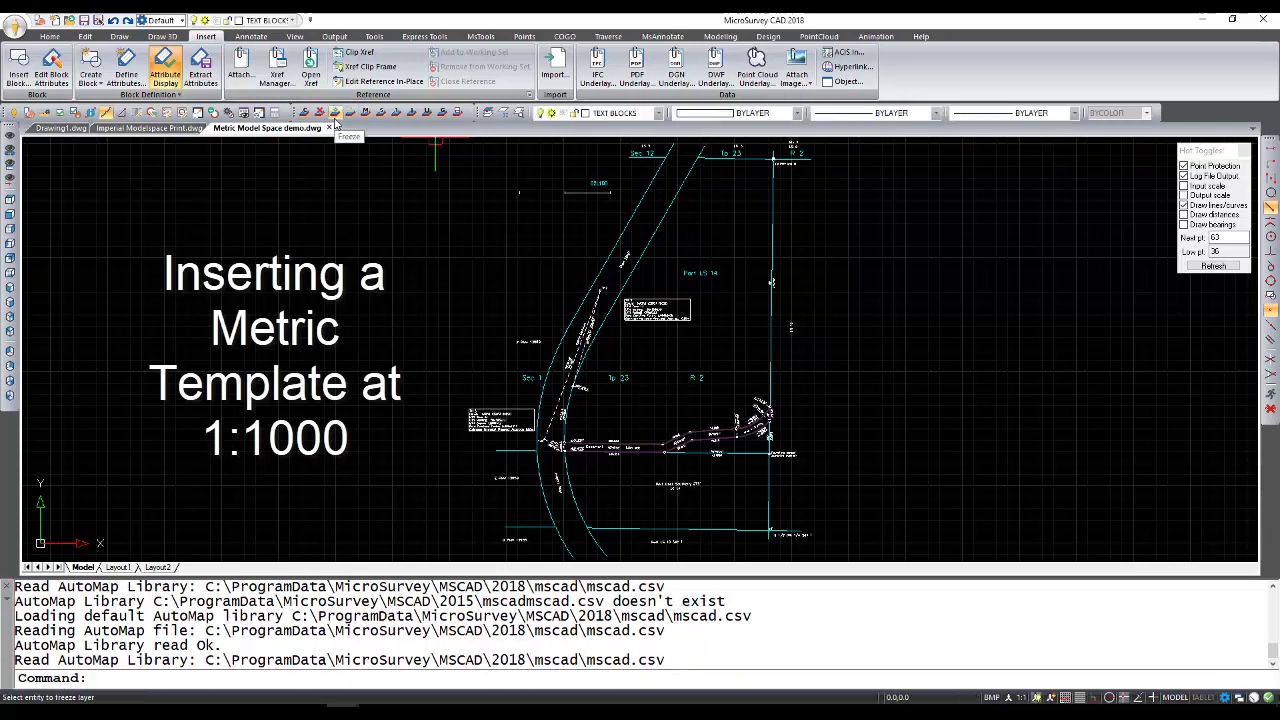
# - Insert C Size Metric.dwg from file at scale 1000, placing the portrait sheet around the survey plan
pyautogui.click(19, 67)
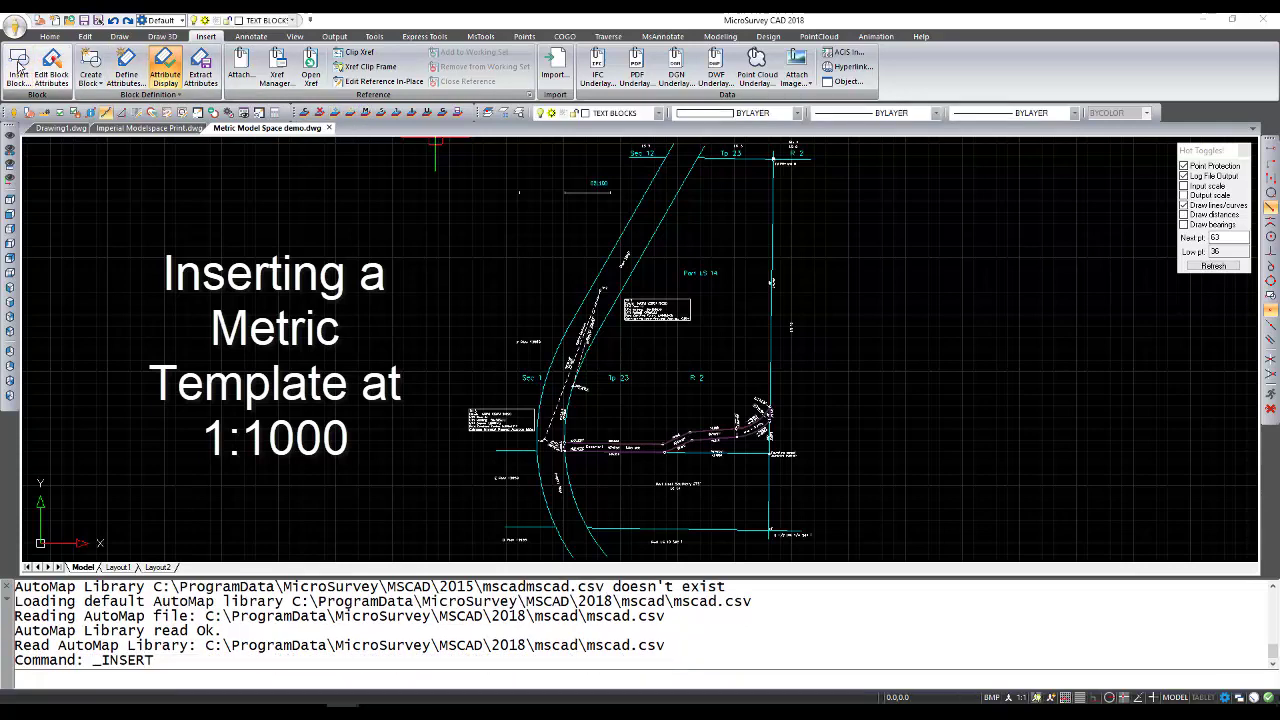
pyautogui.click(504, 284)
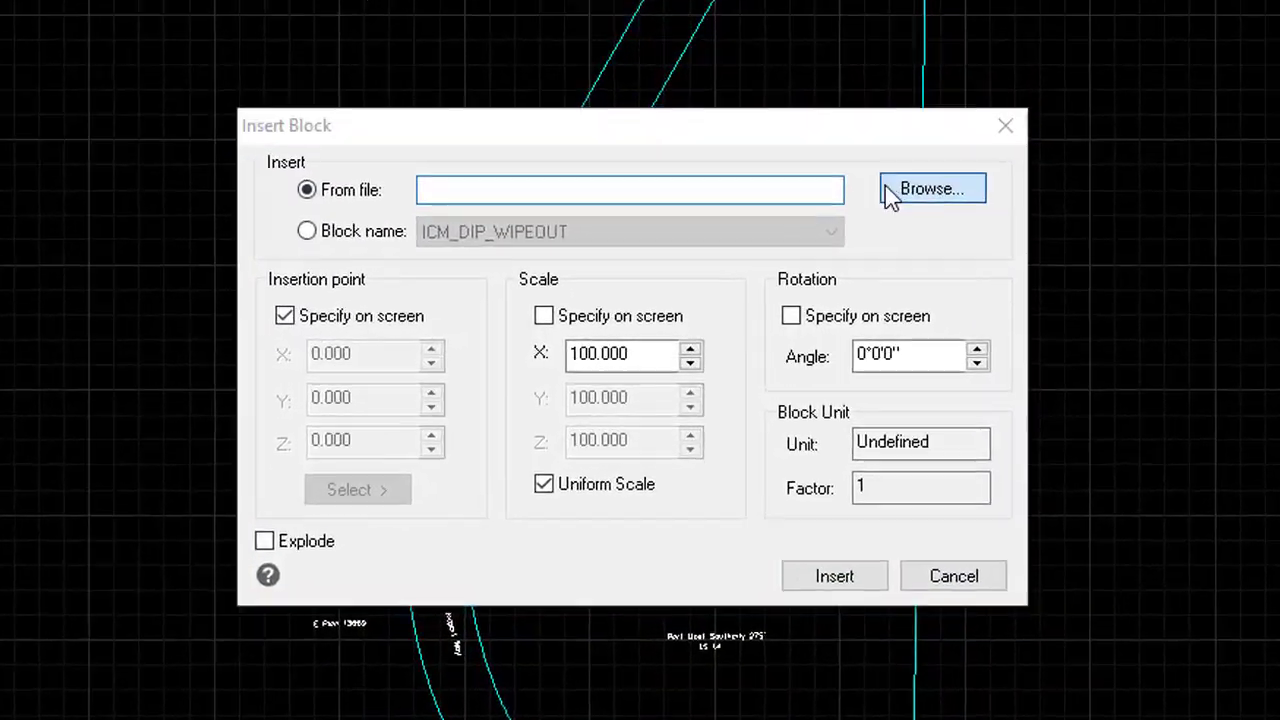
pyautogui.click(760, 281)
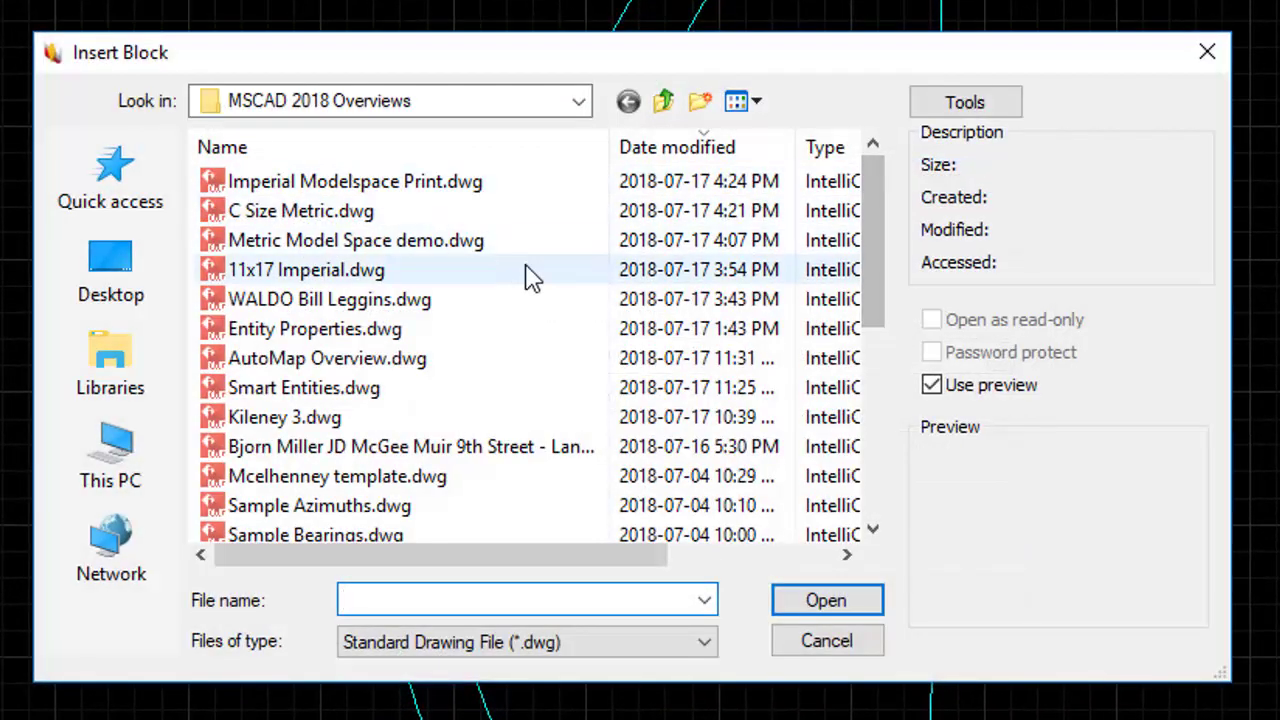
pyautogui.click(352, 218)
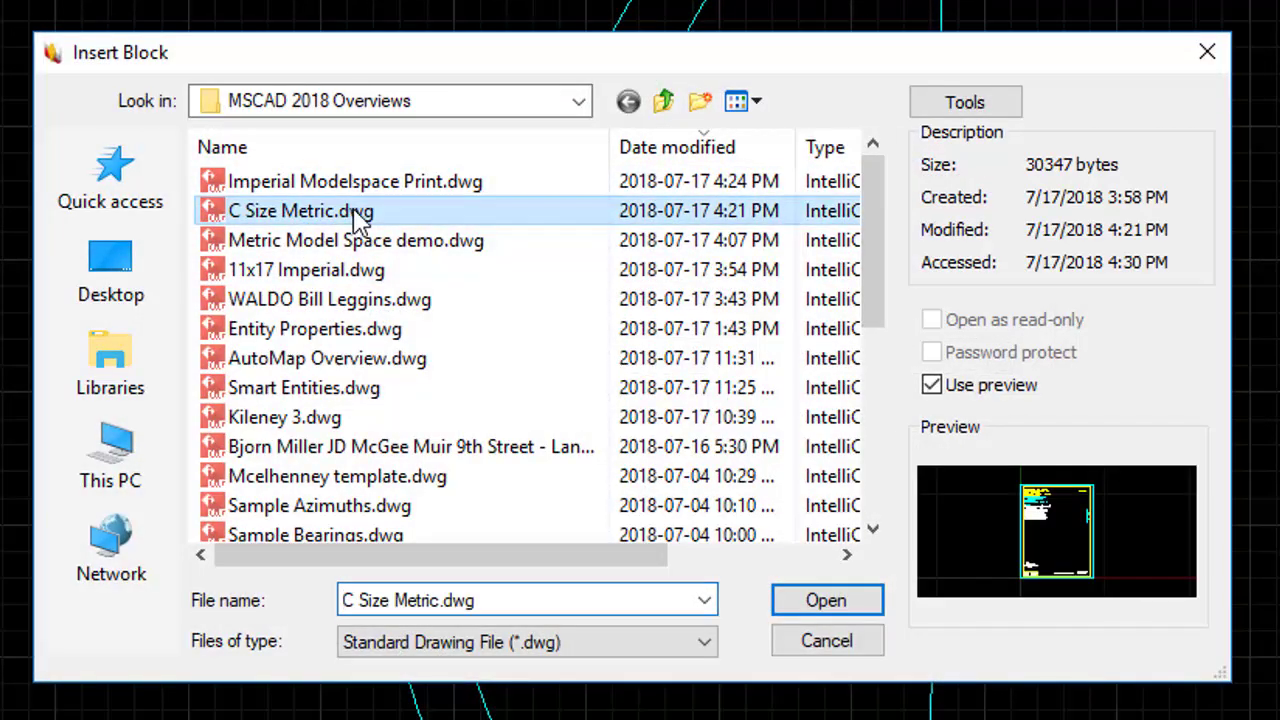
pyautogui.click(871, 603)
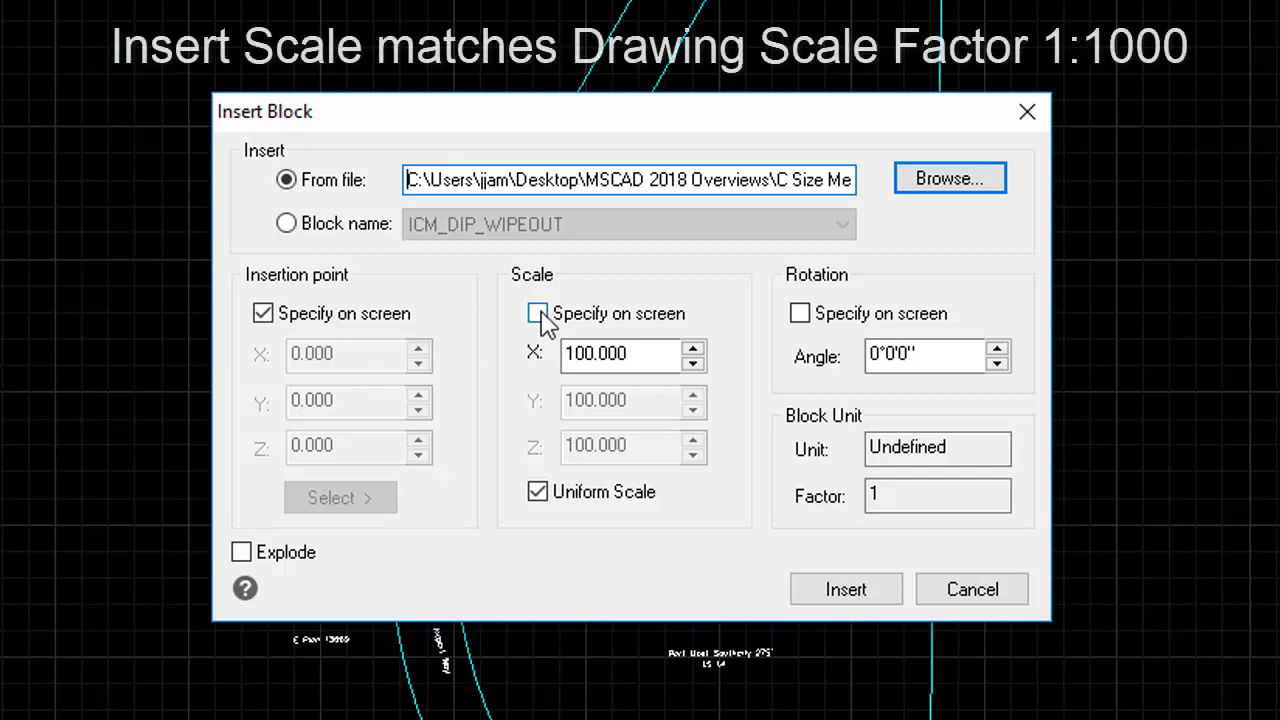
pyautogui.moveTo(668, 370); pyautogui.dragTo(522, 362)
pyautogui.write('1')
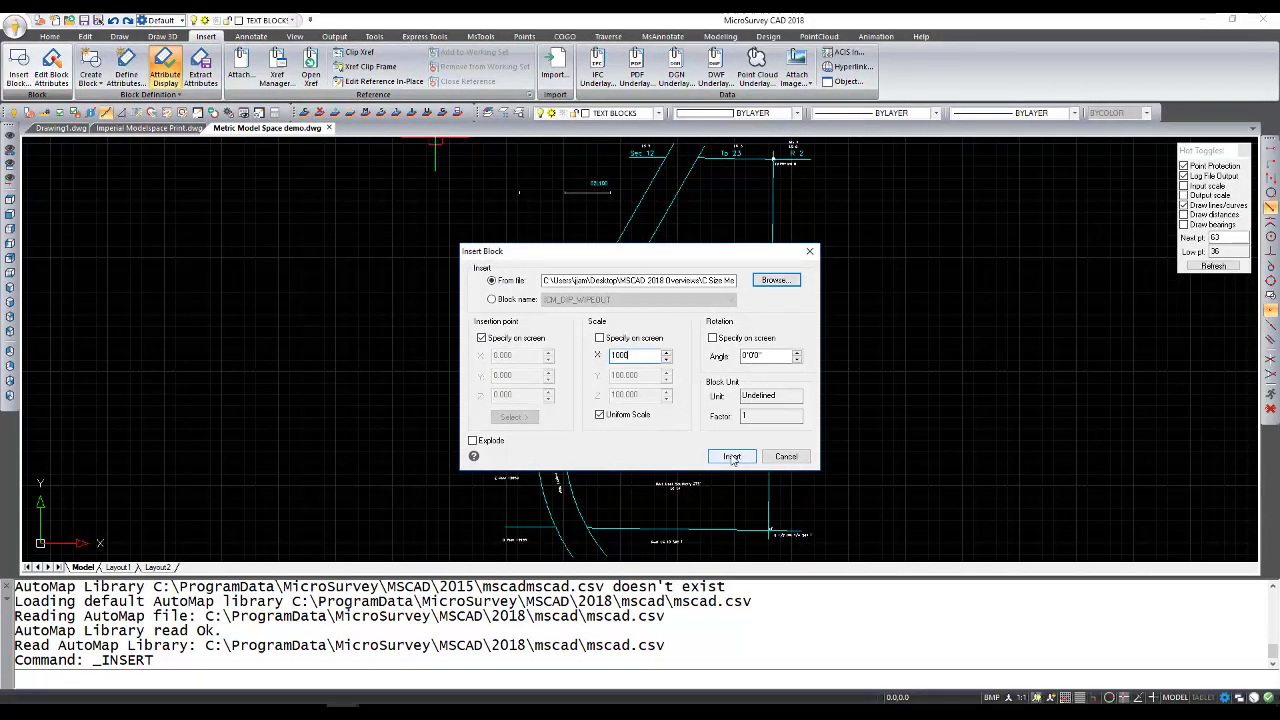
pyautogui.click(732, 457)
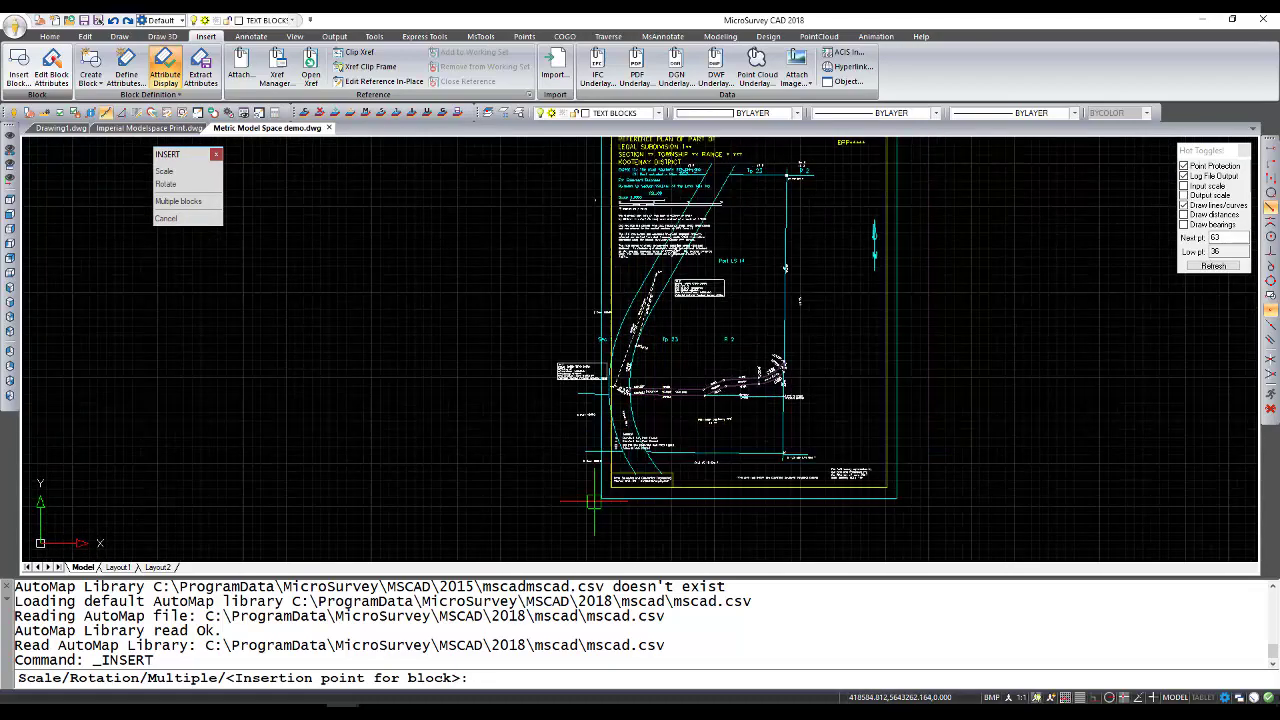
pyautogui.scroll(-2, 590, 500)
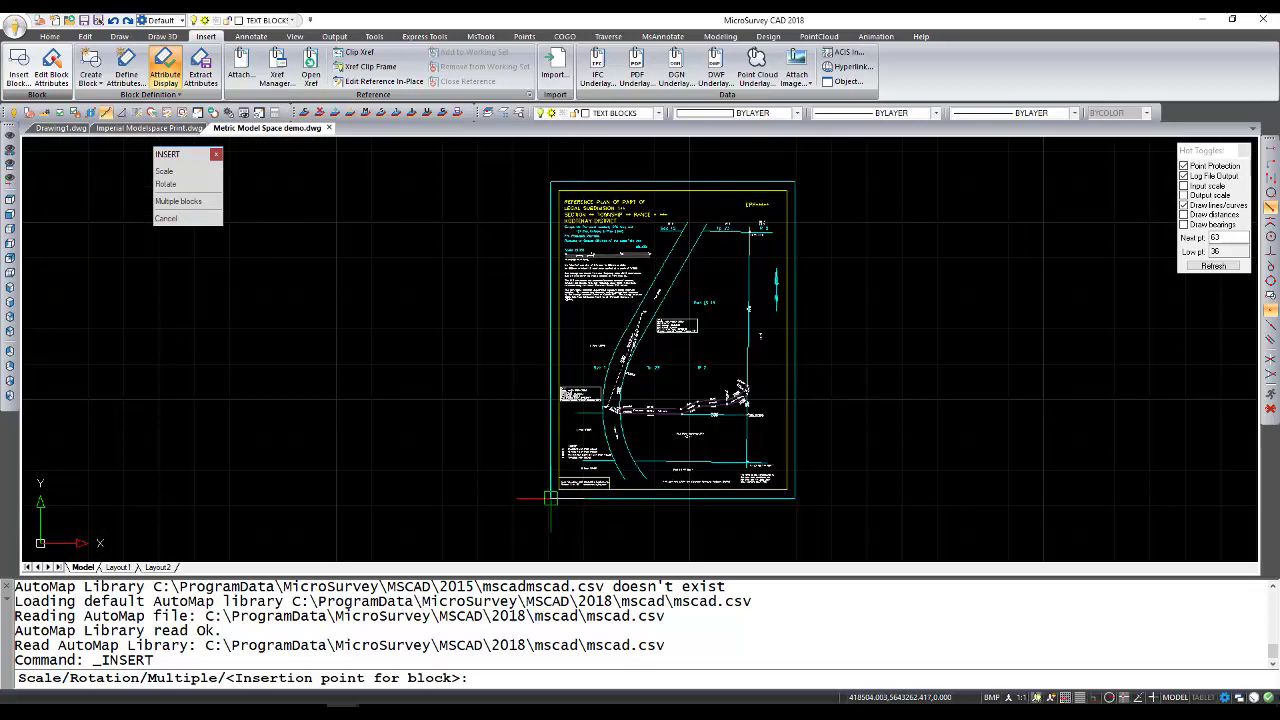
pyautogui.click(551, 497)
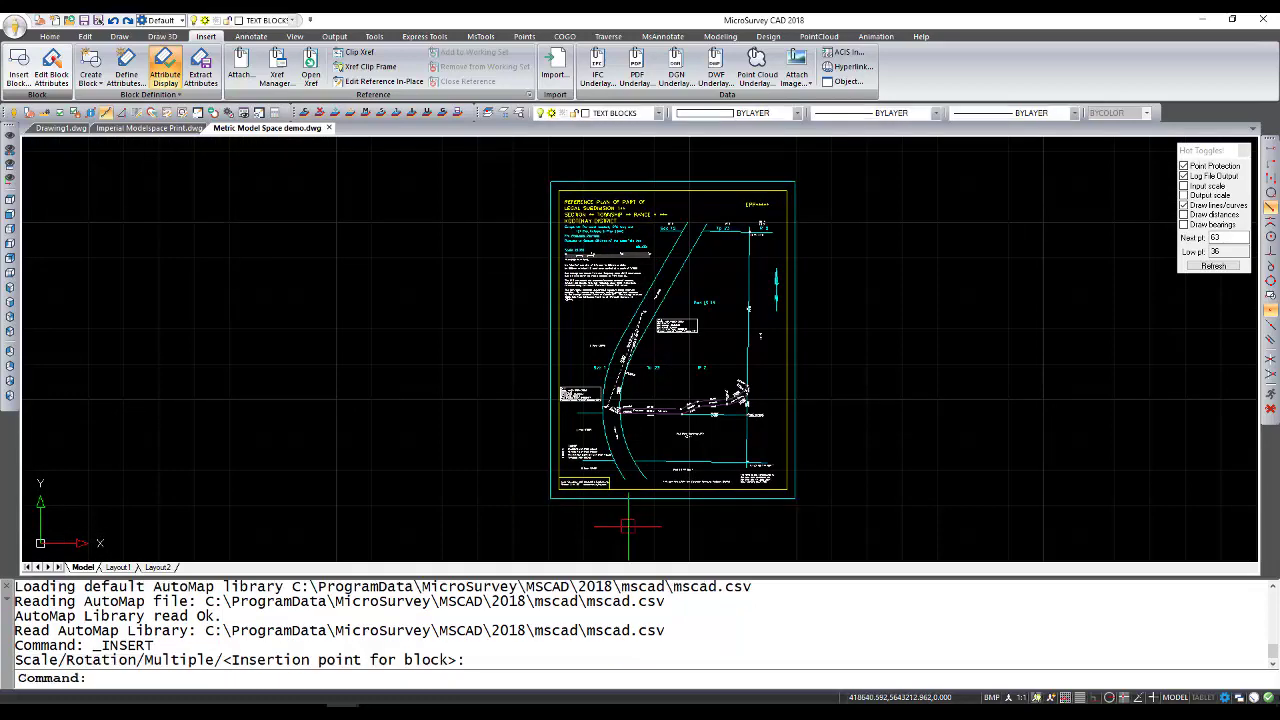
pyautogui.moveTo(667, 492); pyautogui.dragTo(650, 516, button='middle')
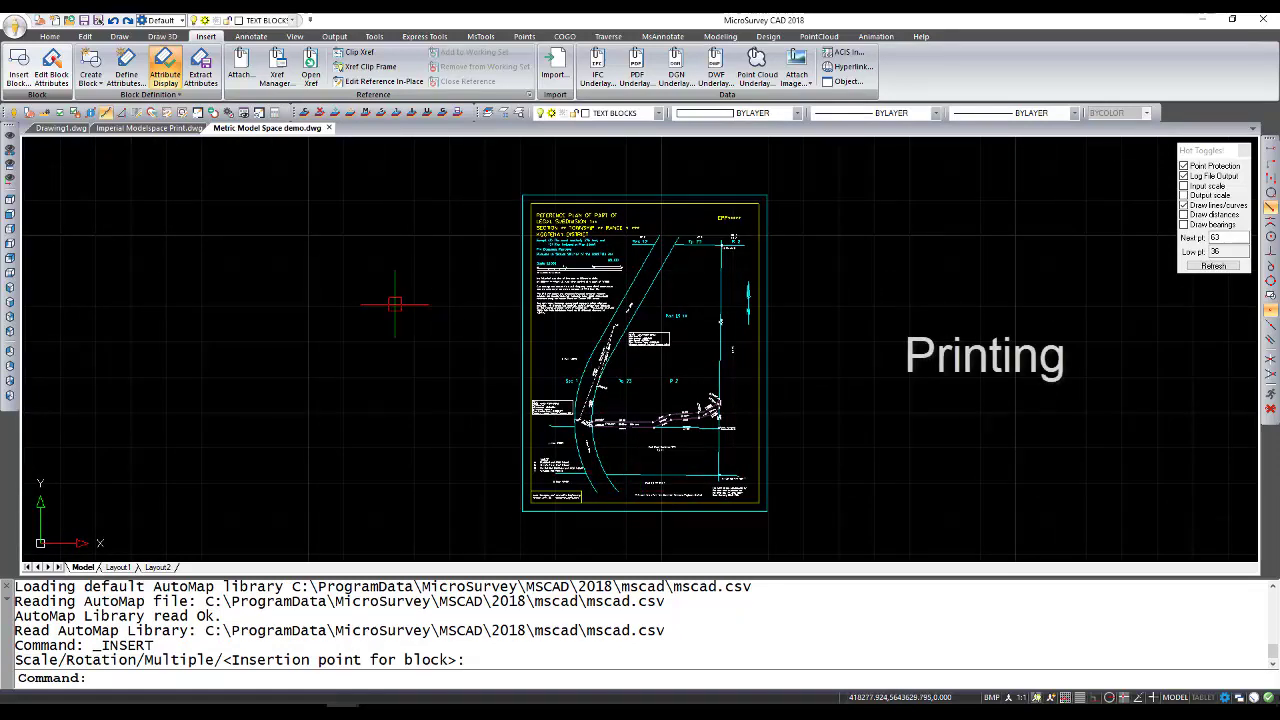
# - Open Print and assign the Monochrome.ctb print style table to all layouts
pyautogui.click(16, 26)
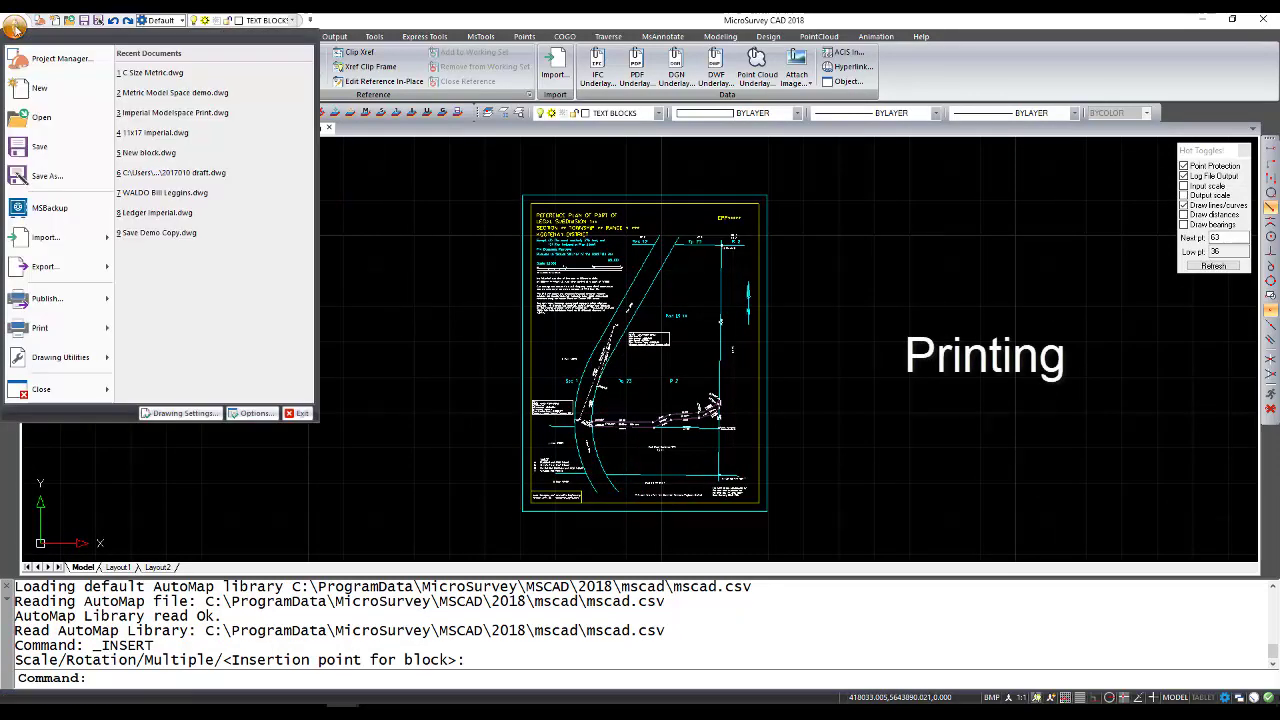
pyautogui.moveTo(50, 329)
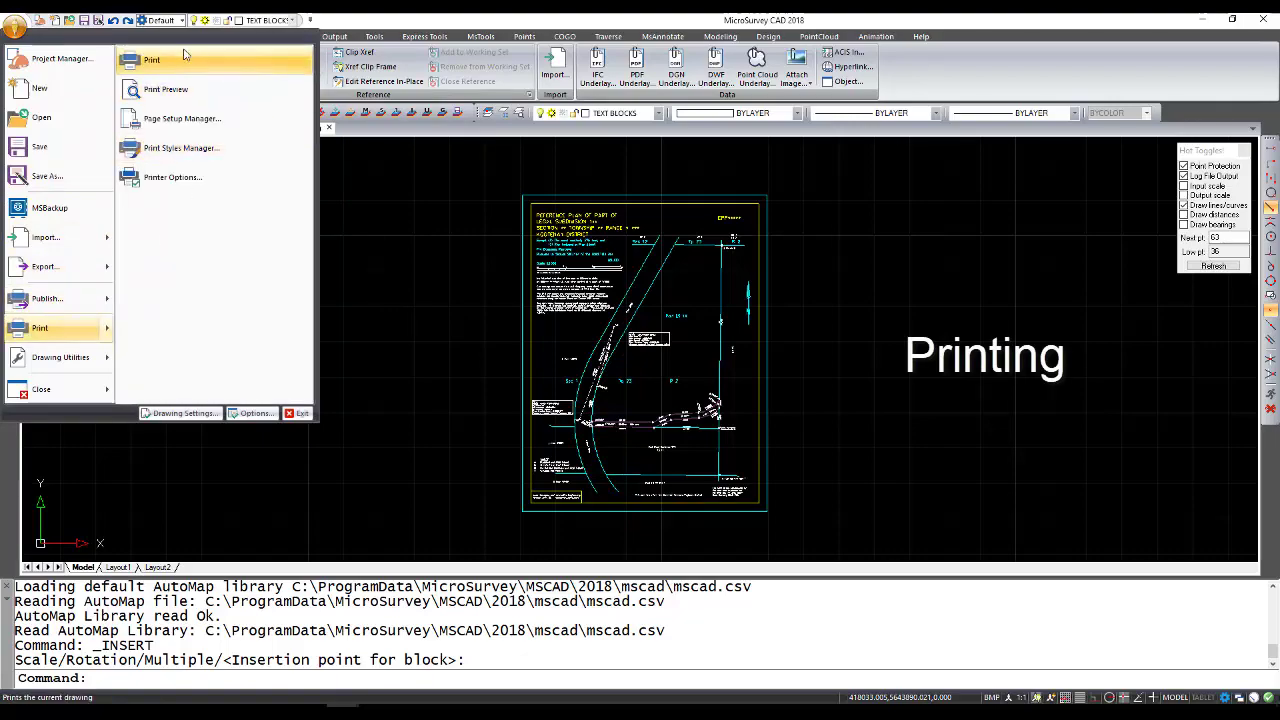
pyautogui.click(152, 60)
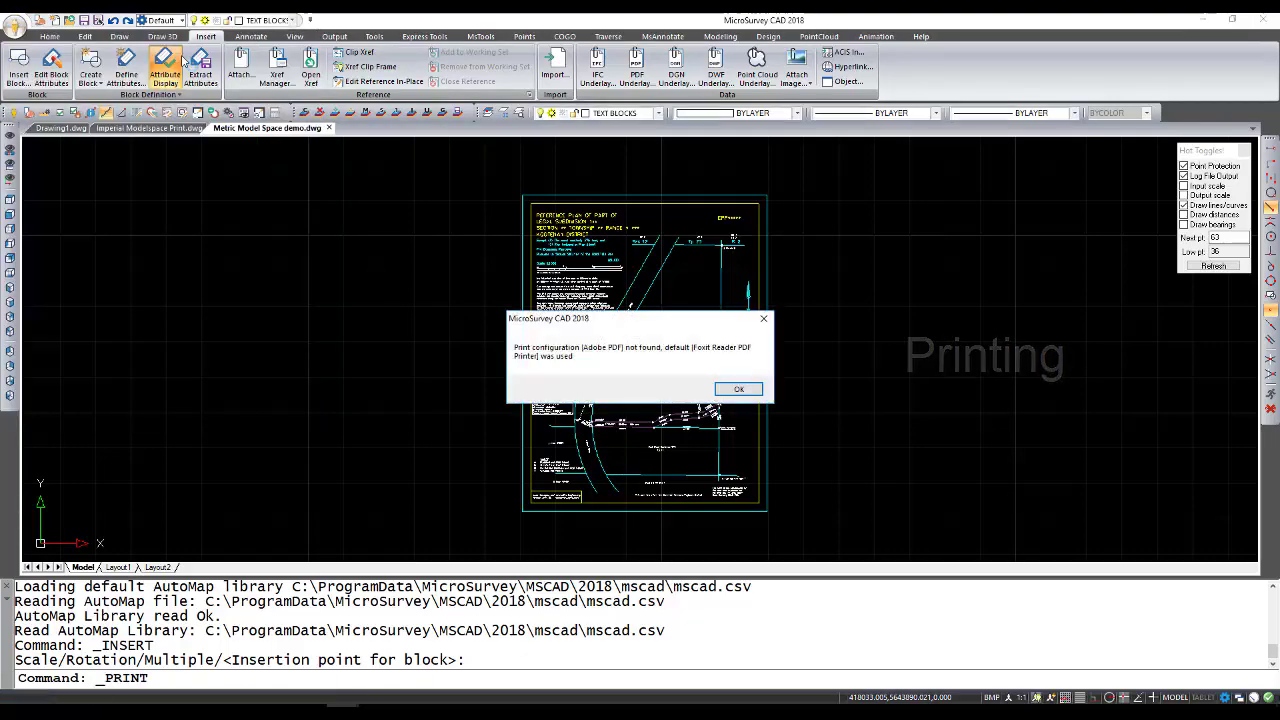
pyautogui.click(738, 389)
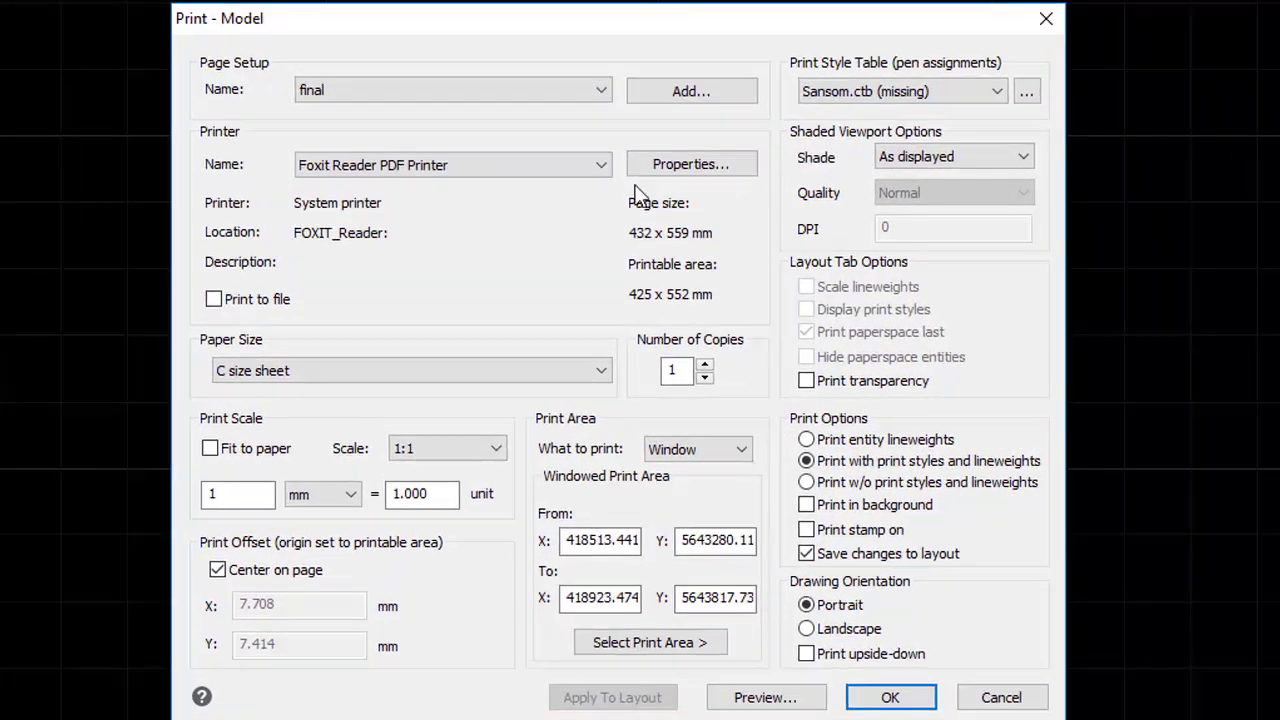
pyautogui.click(997, 94)
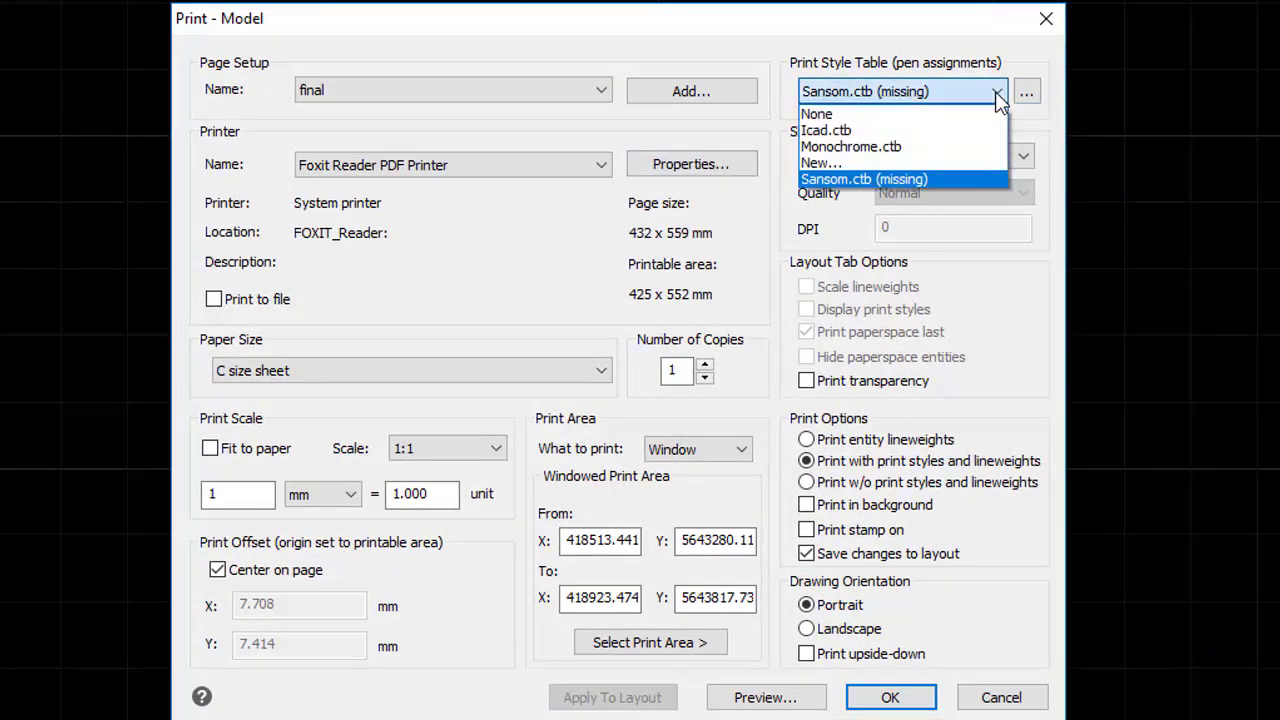
pyautogui.click(891, 147)
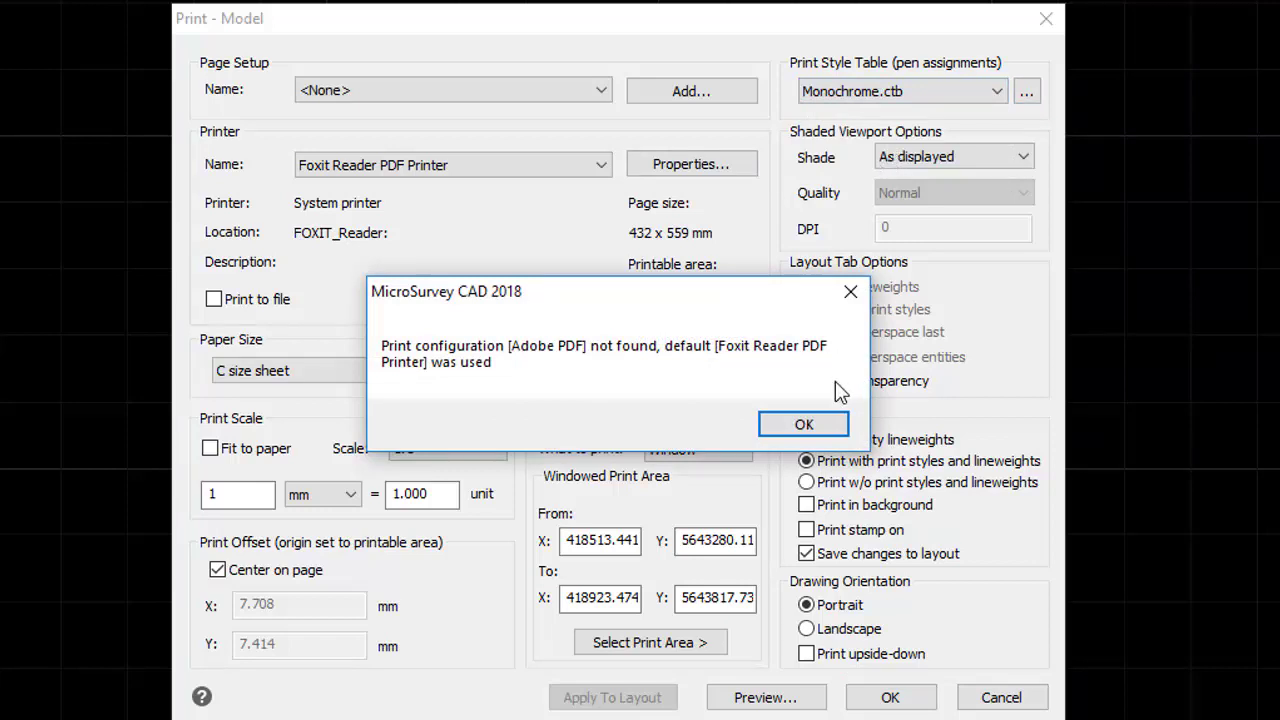
pyautogui.click(818, 426)
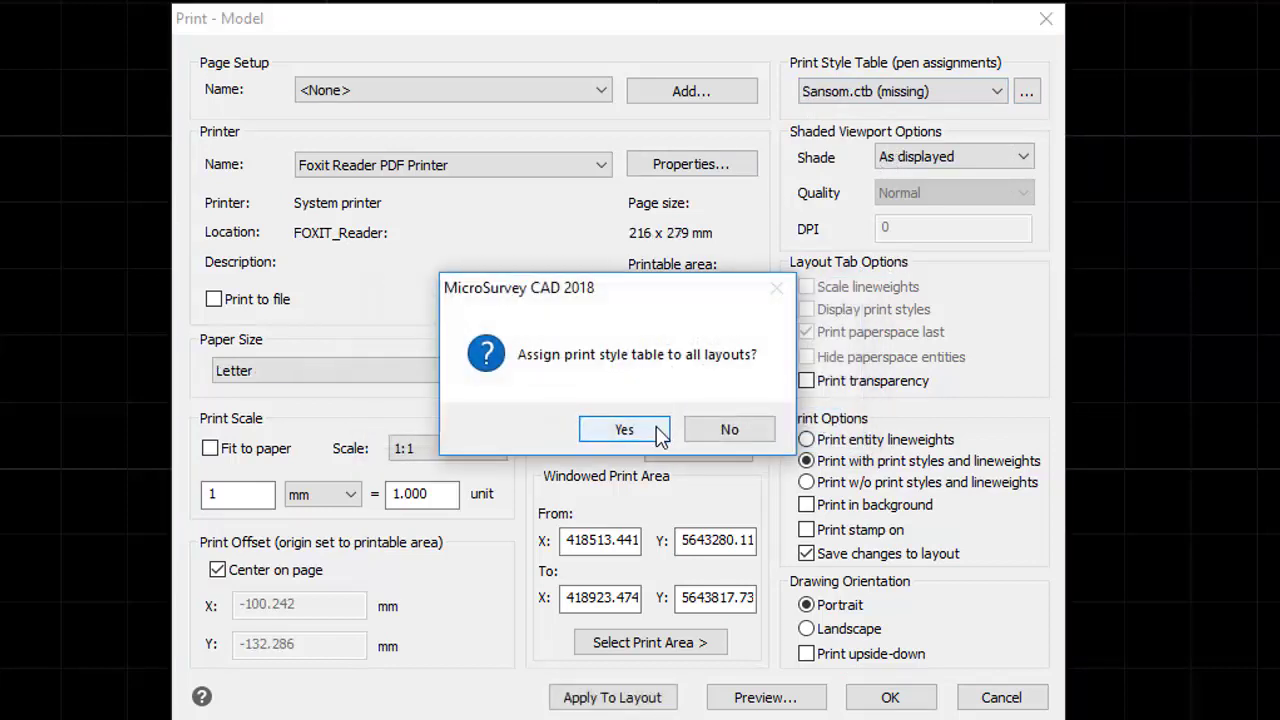
pyautogui.click(658, 431)
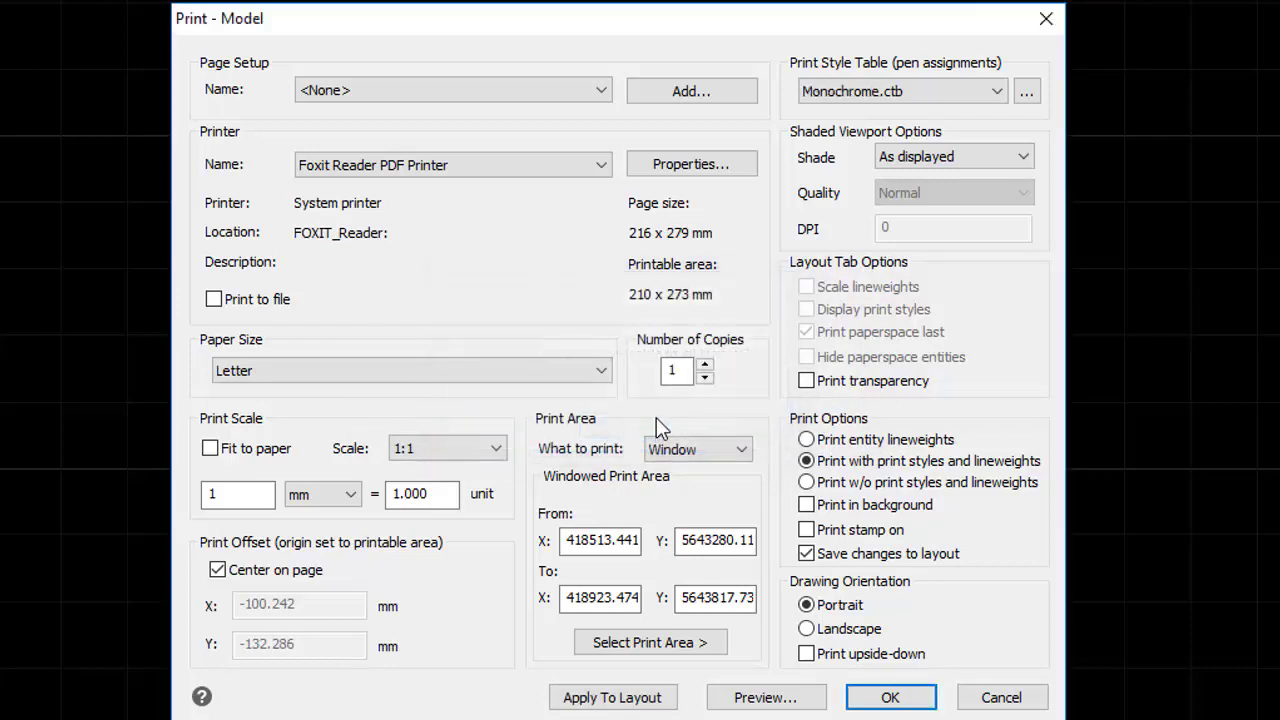
# - Choose C size sheet paper and confirm the 1 mm = 1.000 unit print scale
pyautogui.click(534, 372)
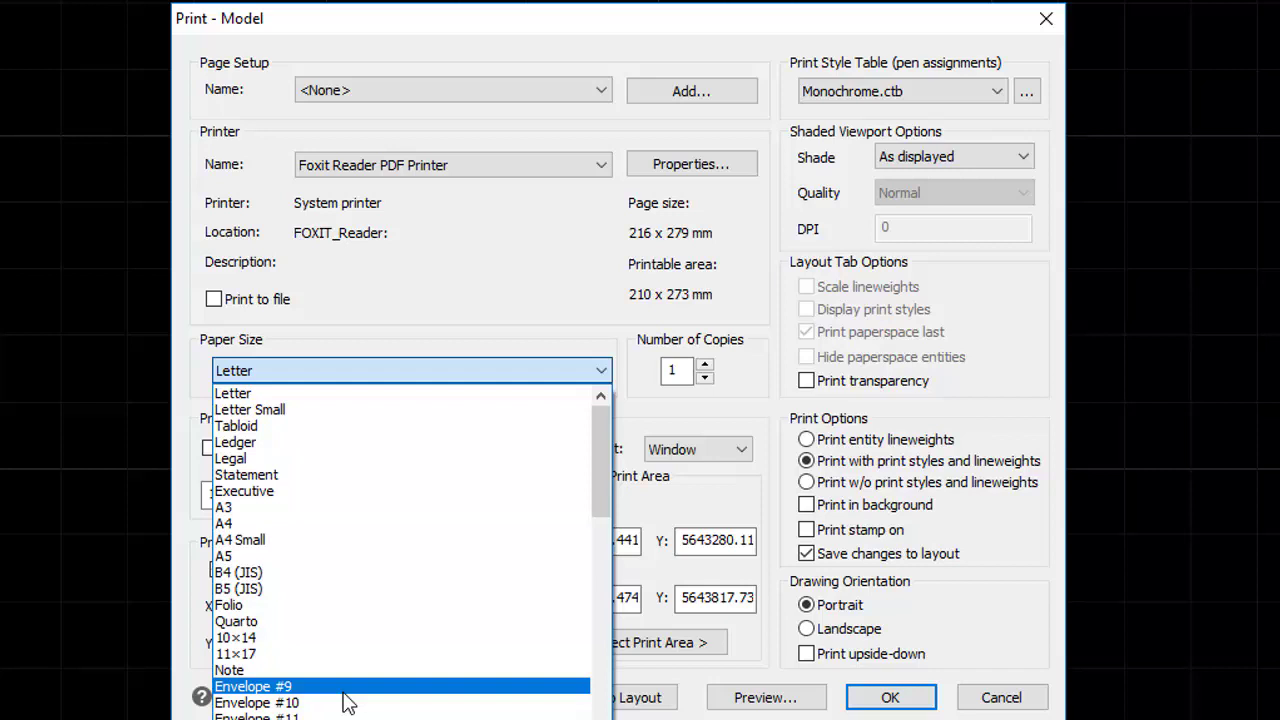
pyautogui.click(300, 719)
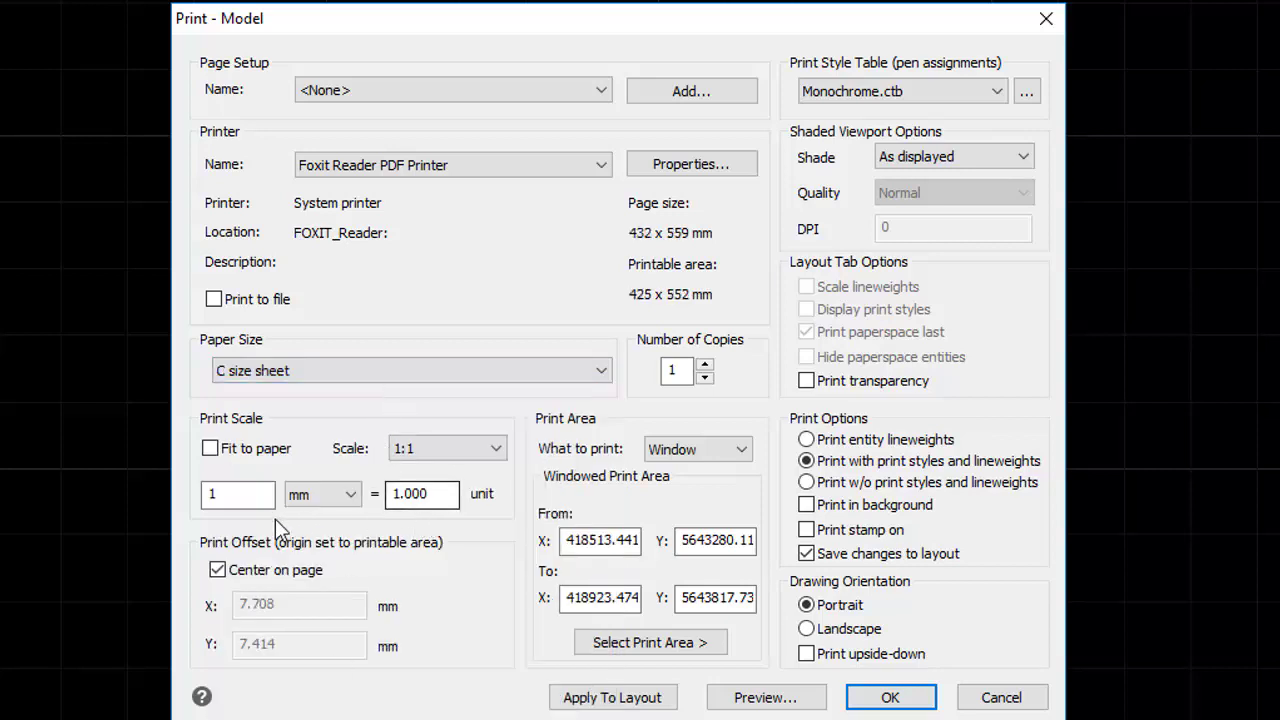
pyautogui.click(256, 502)
pyautogui.click(453, 506)
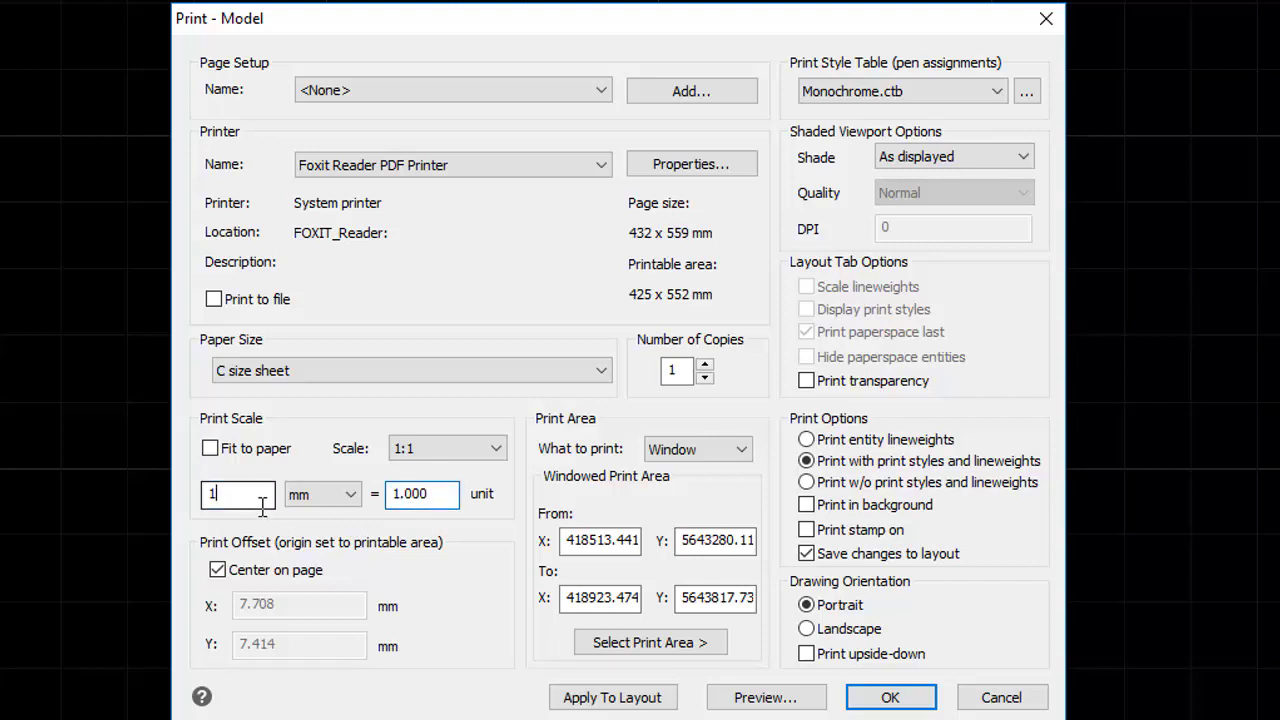
pyautogui.click(450, 505)
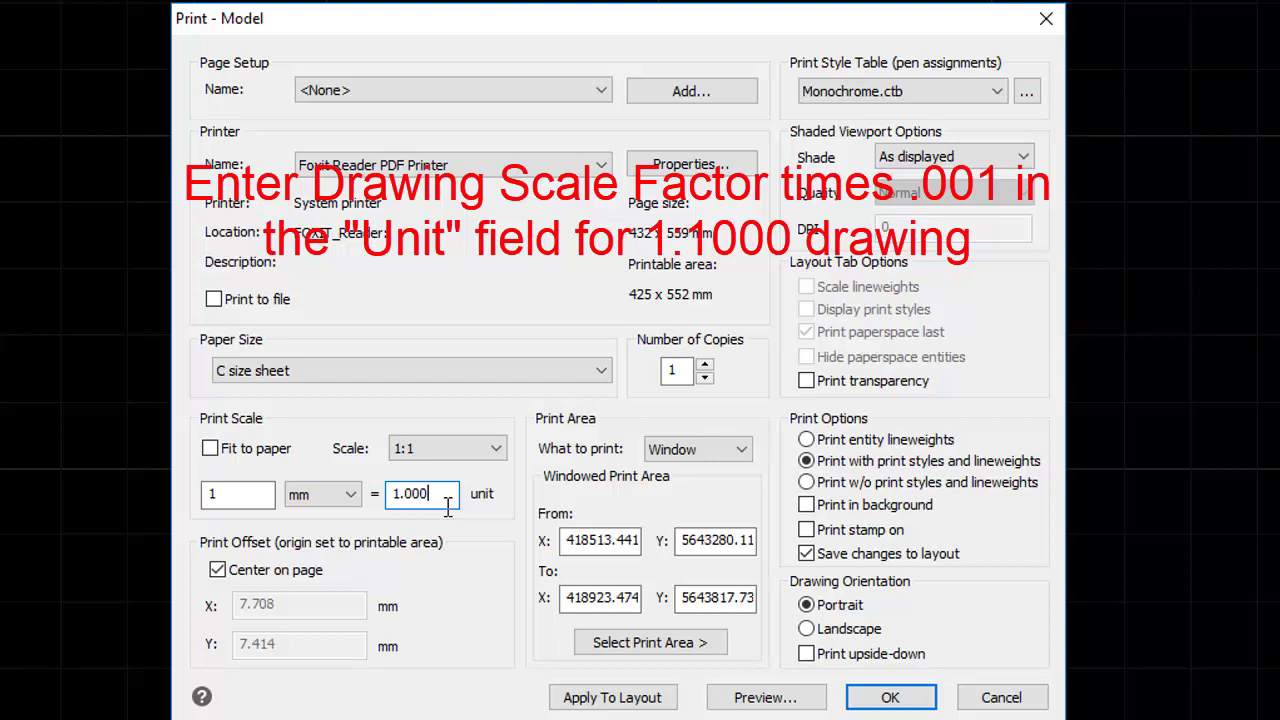
pyautogui.doubleClick(432, 497)
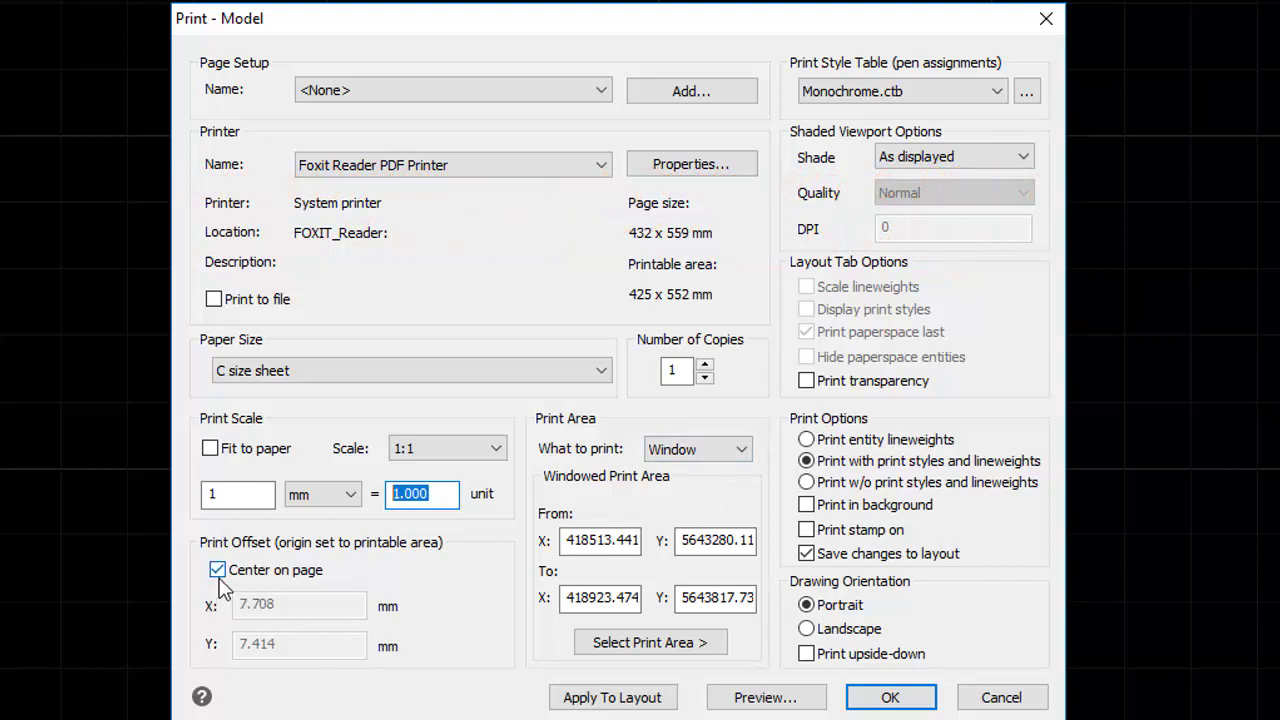
# - Set a Window print area from the sheet's bottom-left to top-right corner, then move the Print dialog aside
pyautogui.click(698, 449)
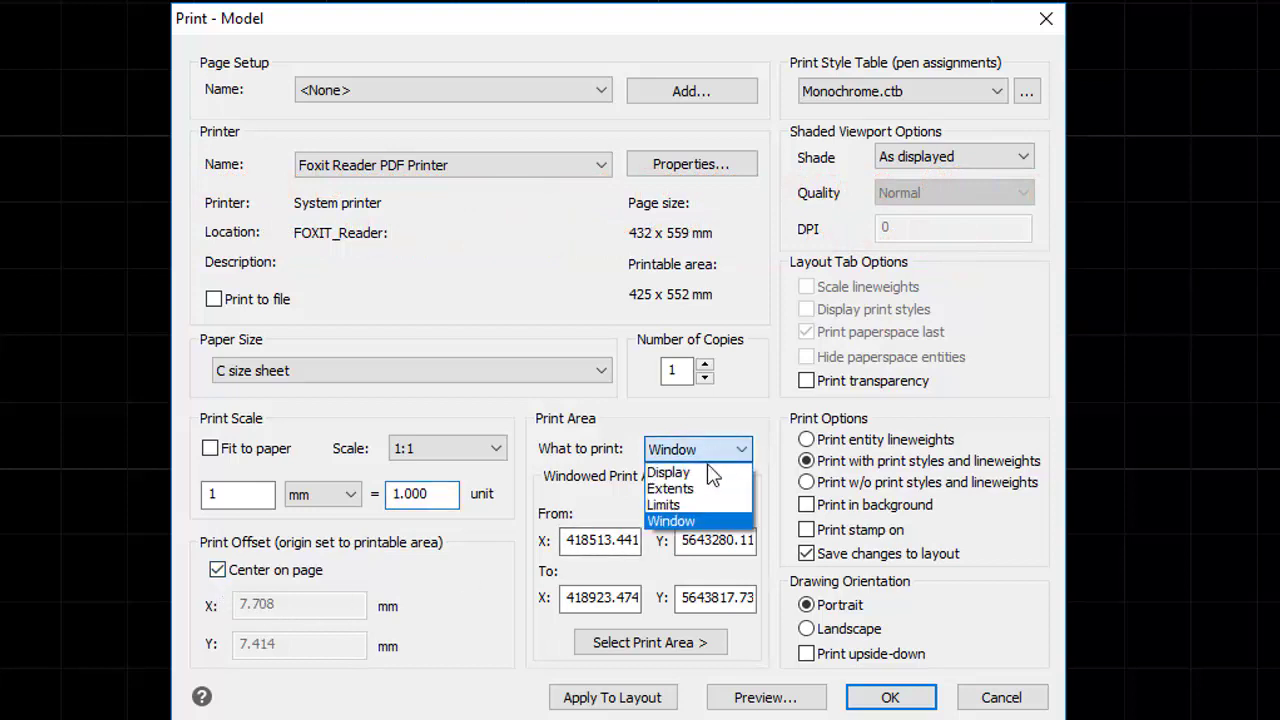
pyautogui.click(678, 516)
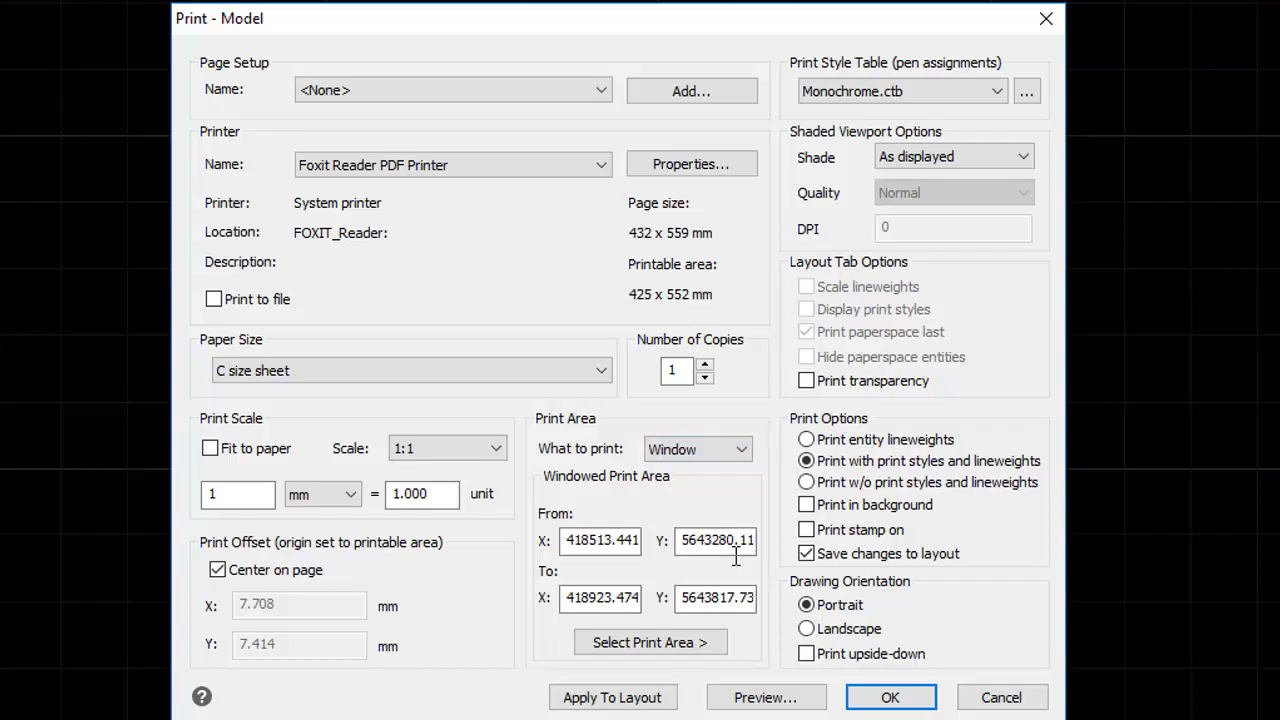
pyautogui.click(650, 642)
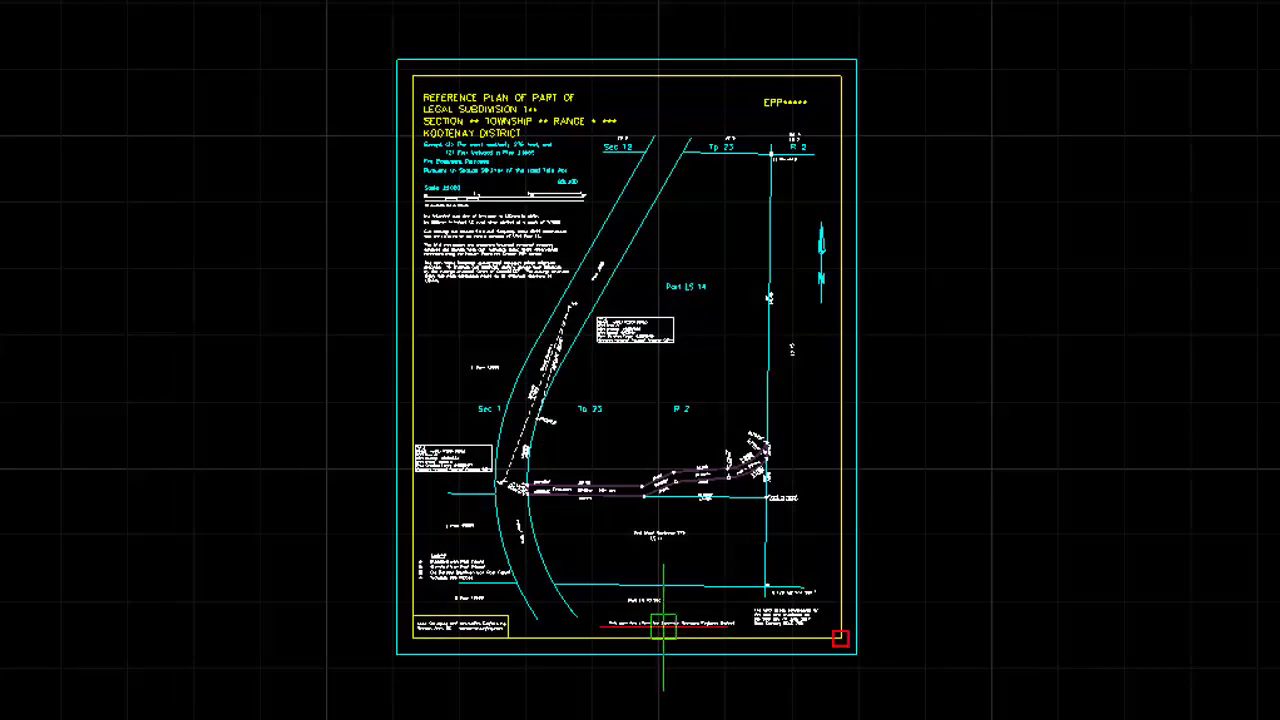
pyautogui.click(397, 654)
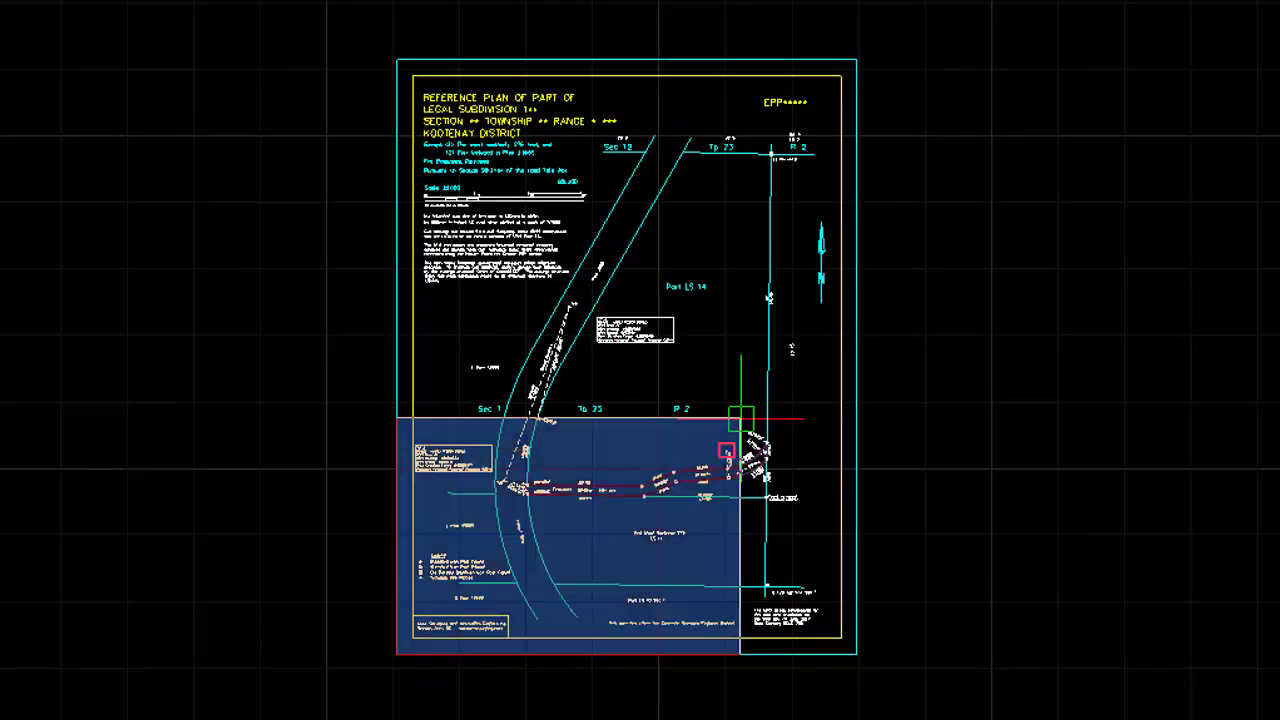
pyautogui.click(857, 60)
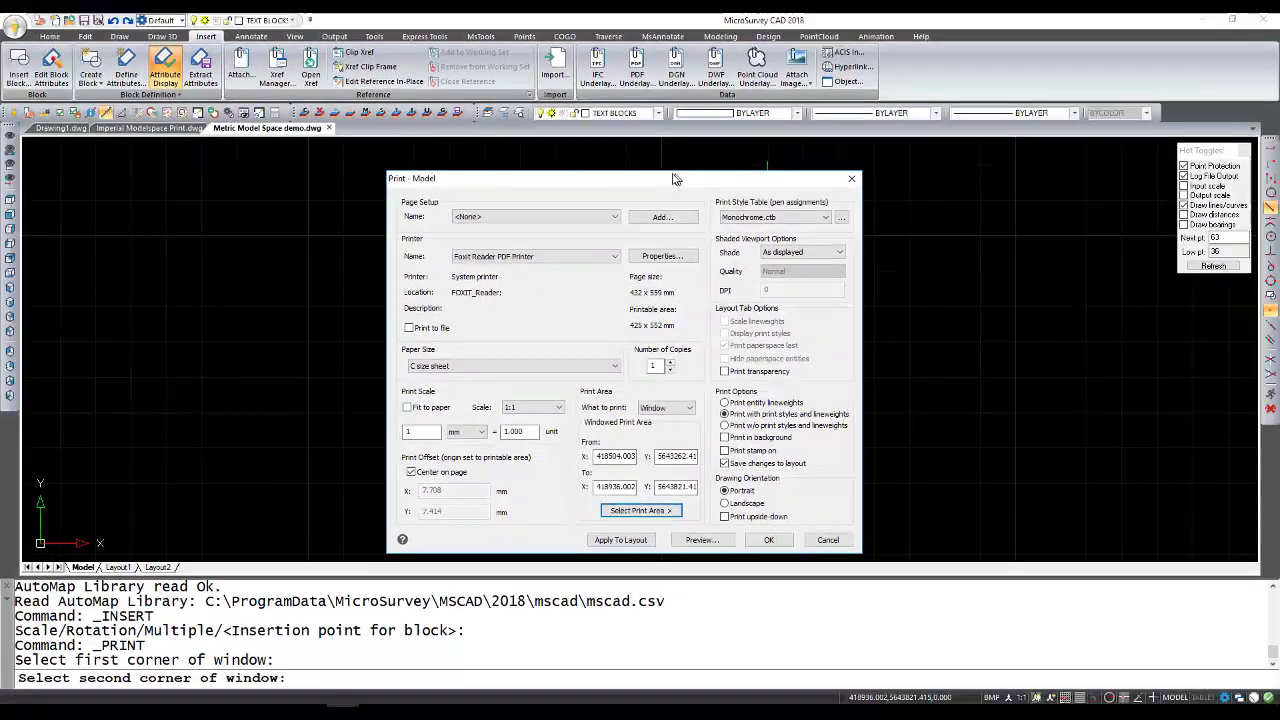
pyautogui.moveTo(726, 24); pyautogui.dragTo(335, 0)
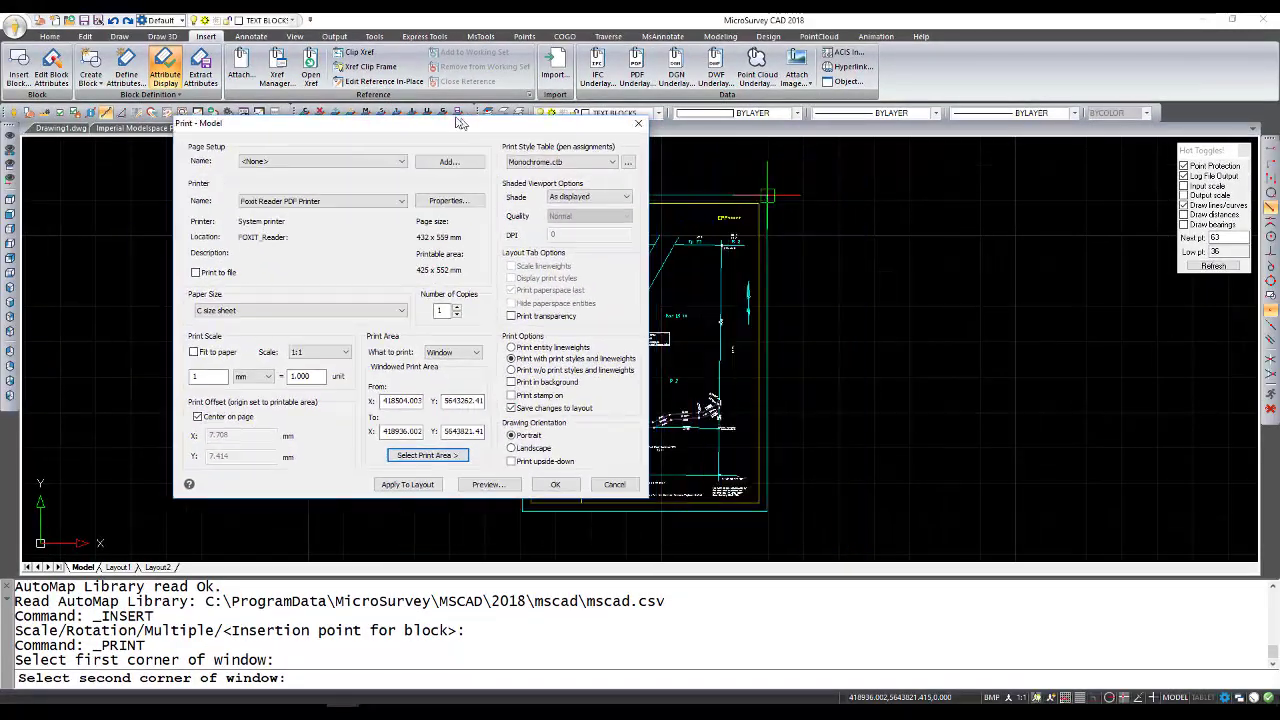
pyautogui.moveTo(460, 122); pyautogui.dragTo(313, 121)
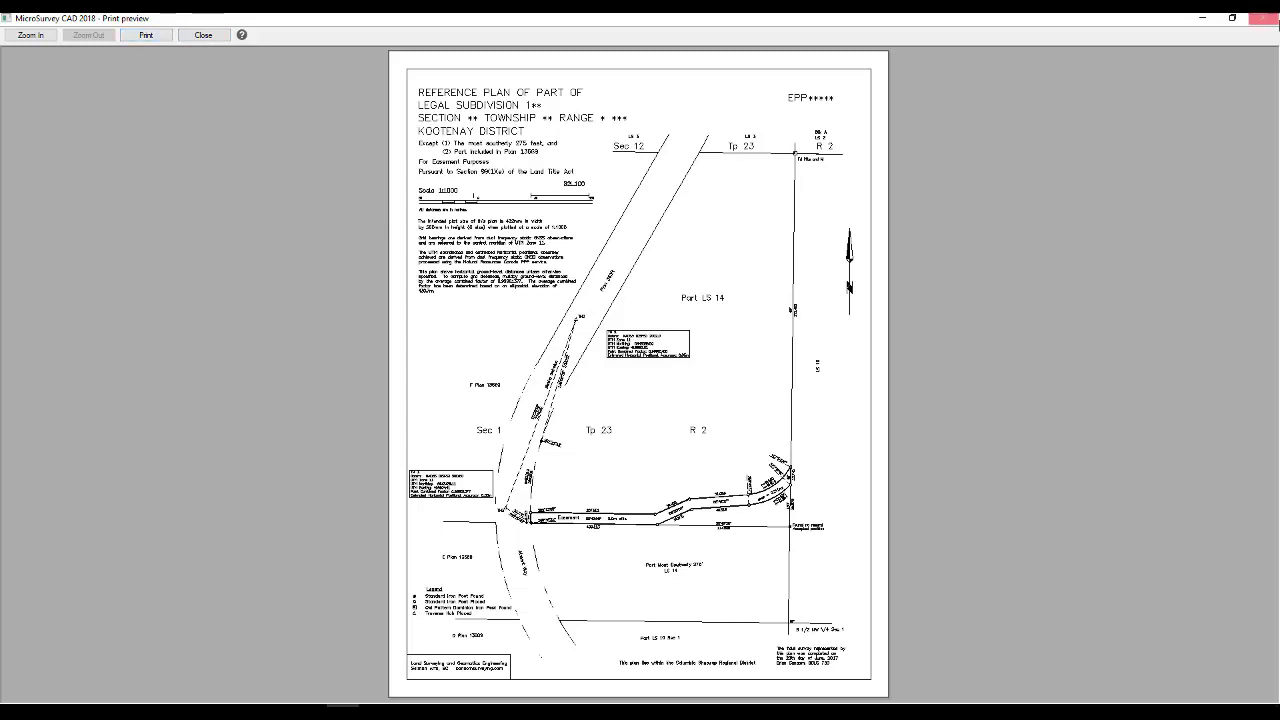
pyautogui.click(1263, 17)
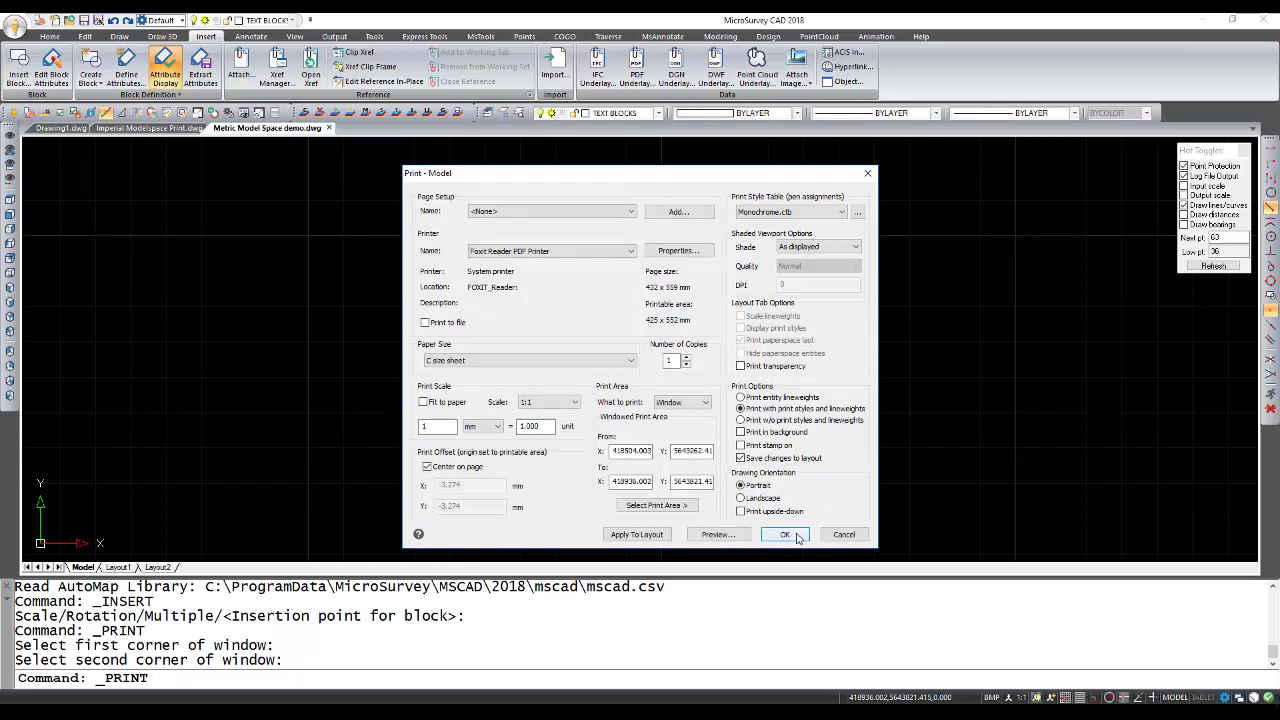
# - Print the windowed monochrome C-size sheet to the Foxit Reader PDF Printer
pyautogui.click(844, 534)
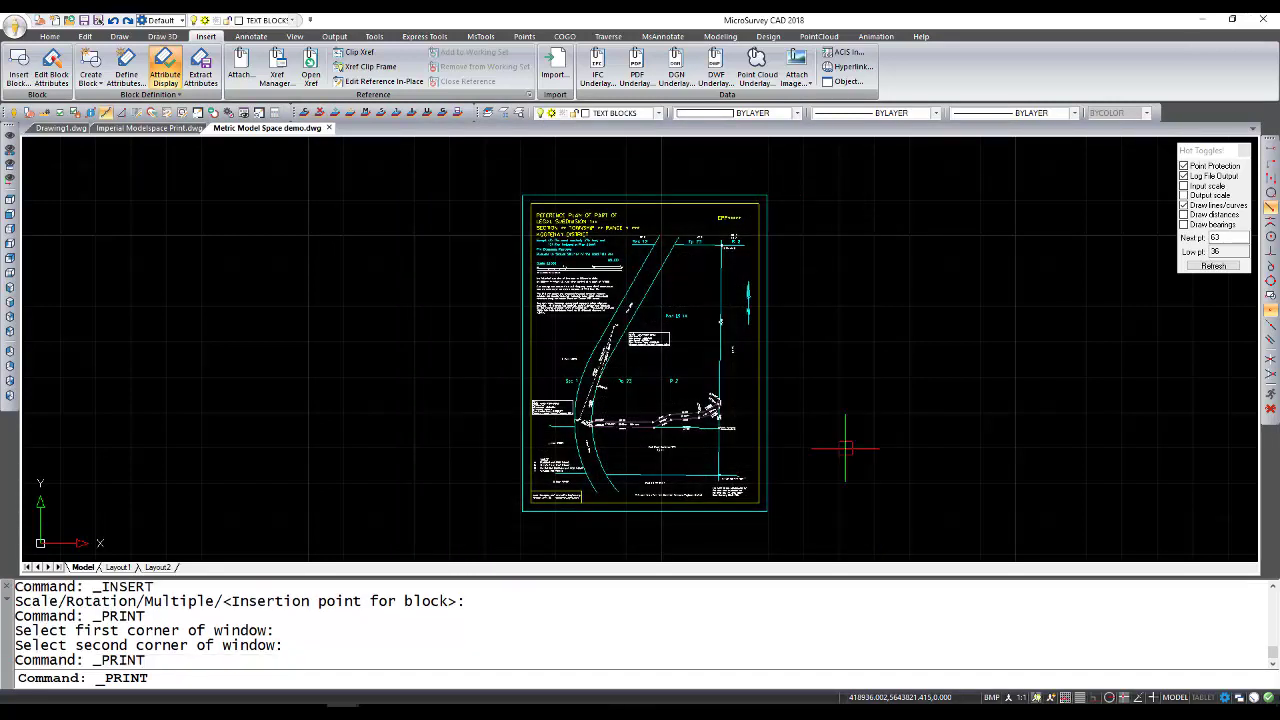